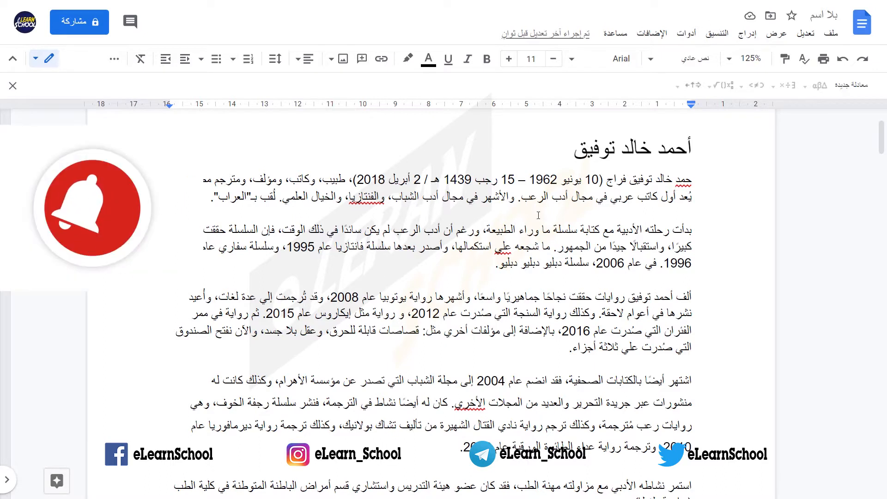
pyautogui.click(718, 36)
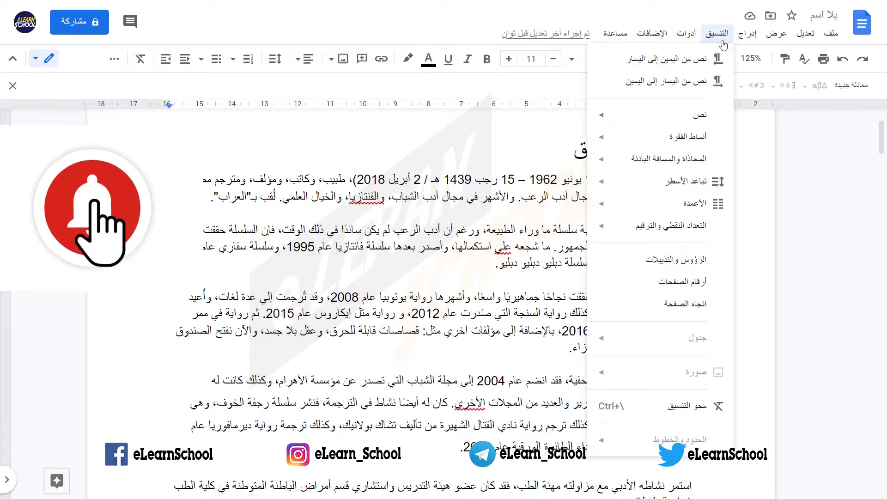
pyautogui.moveTo(744, 39)
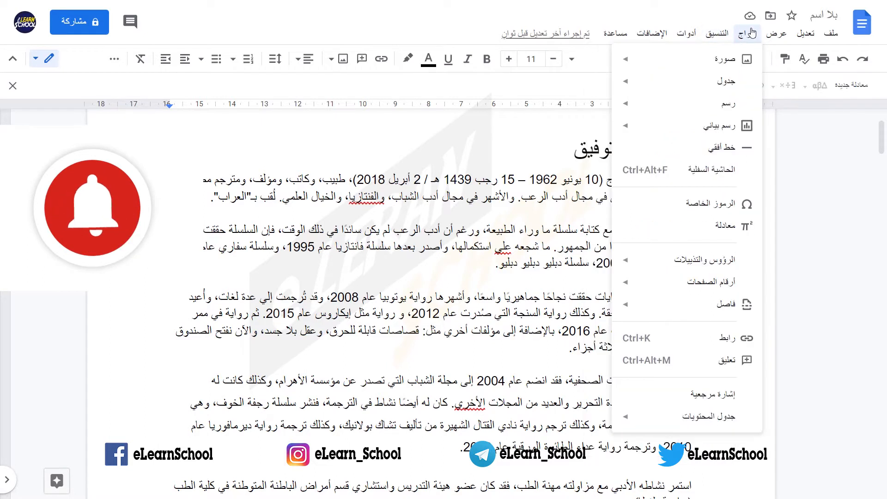
pyautogui.moveTo(721, 59)
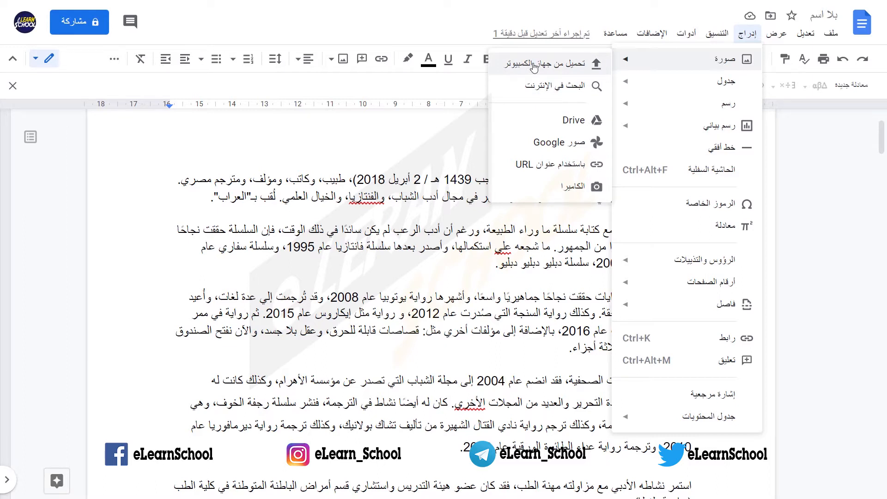
pyautogui.click(522, 91)
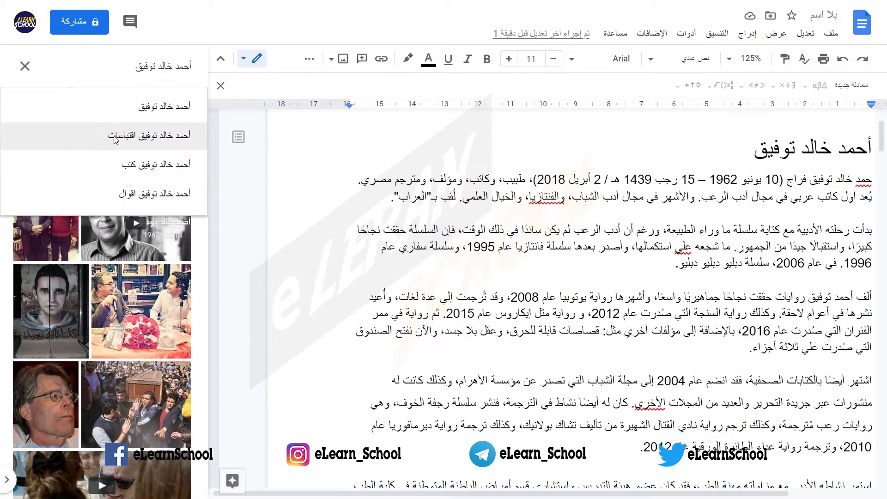
pyautogui.click(26, 67)
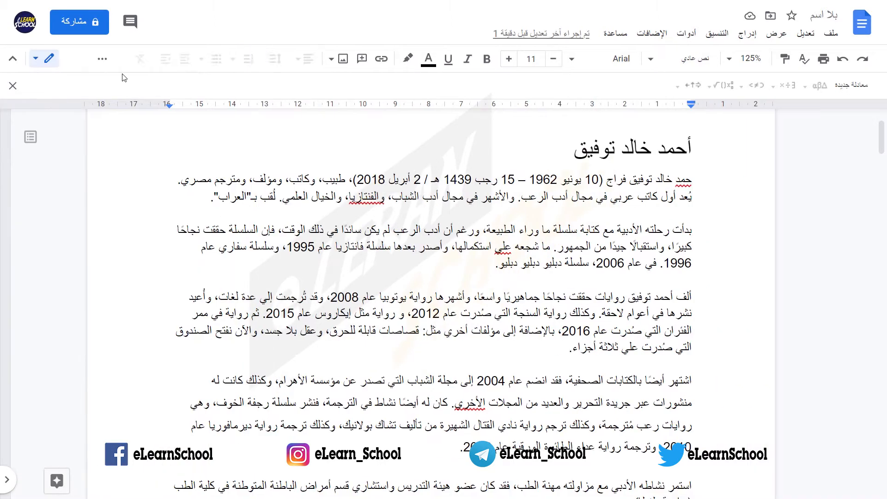
# - Try inserting a web-search portrait of أحمد خالد توفيق into the document and undo the insertion
pyautogui.click(747, 33)
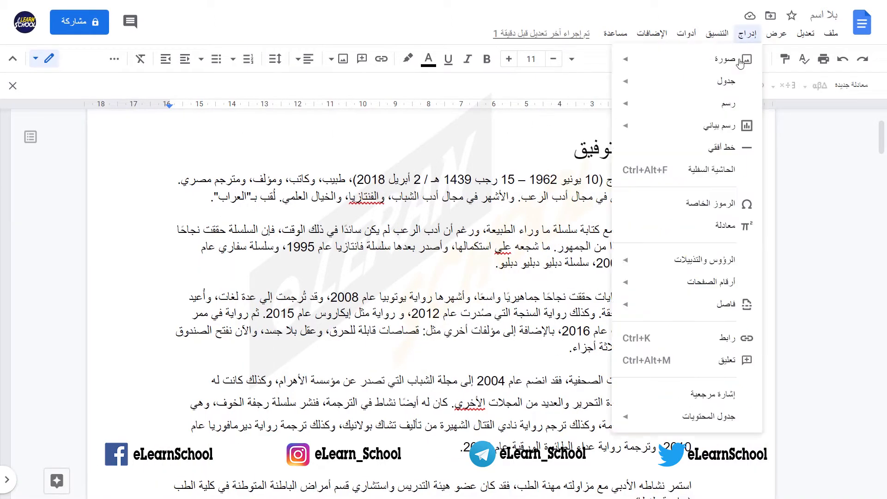
pyautogui.moveTo(730, 59)
pyautogui.click(561, 86)
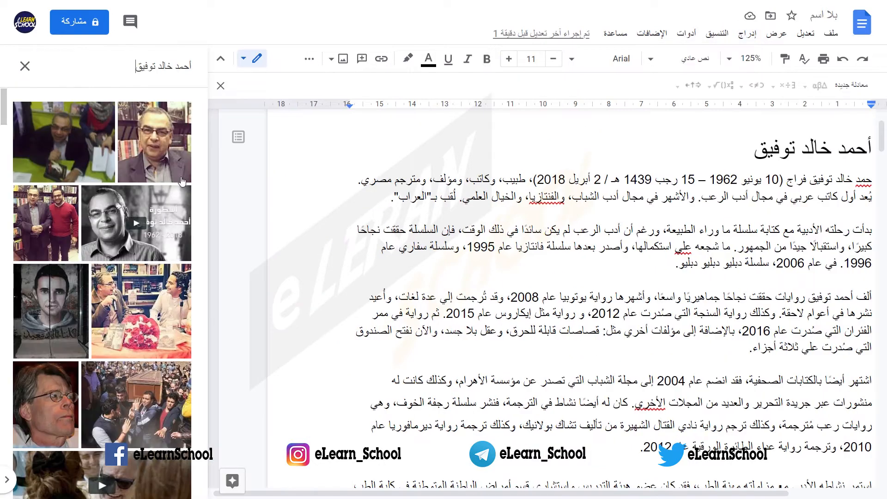
pyautogui.moveTo(106, 57); pyautogui.dragTo(273, 47)
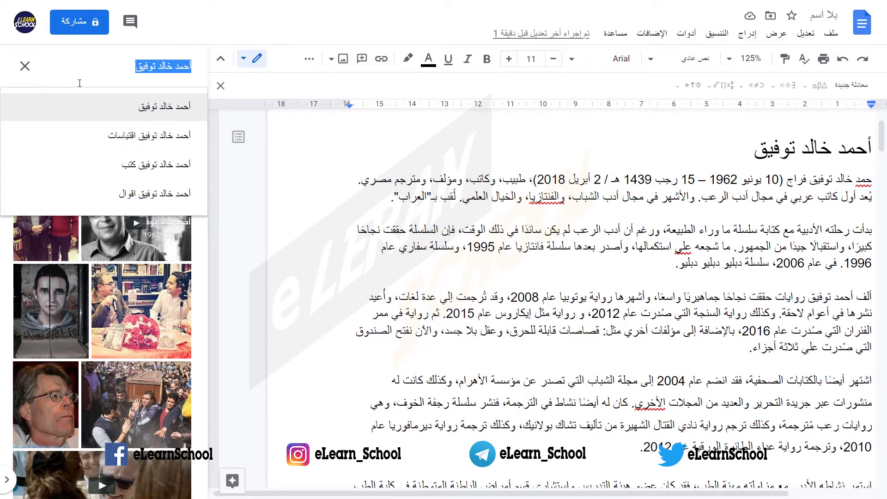
pyautogui.click(158, 106)
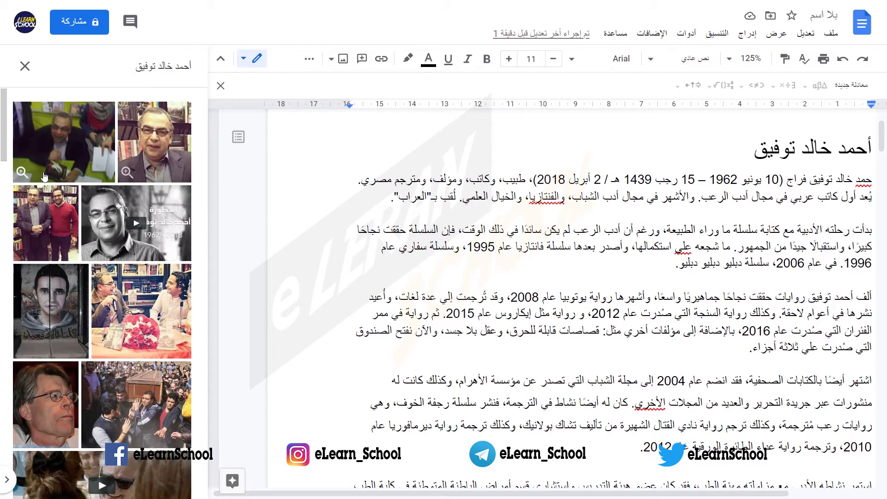
pyautogui.click(155, 137)
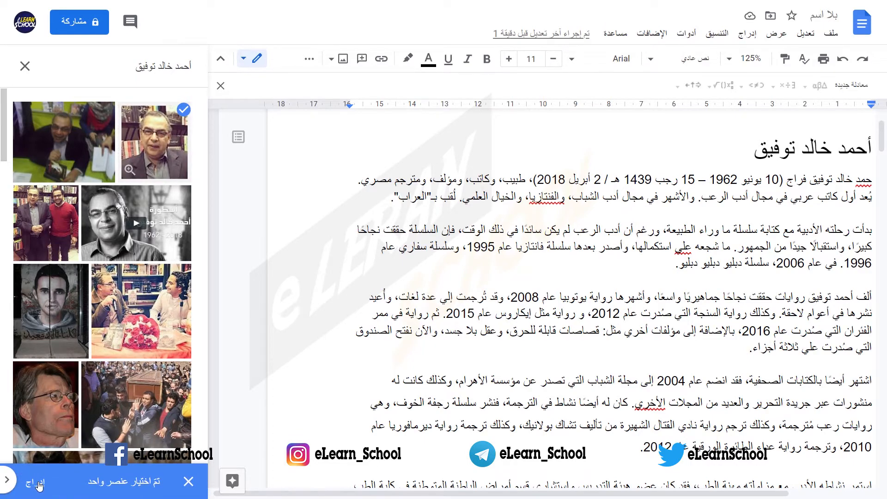
pyautogui.click(36, 483)
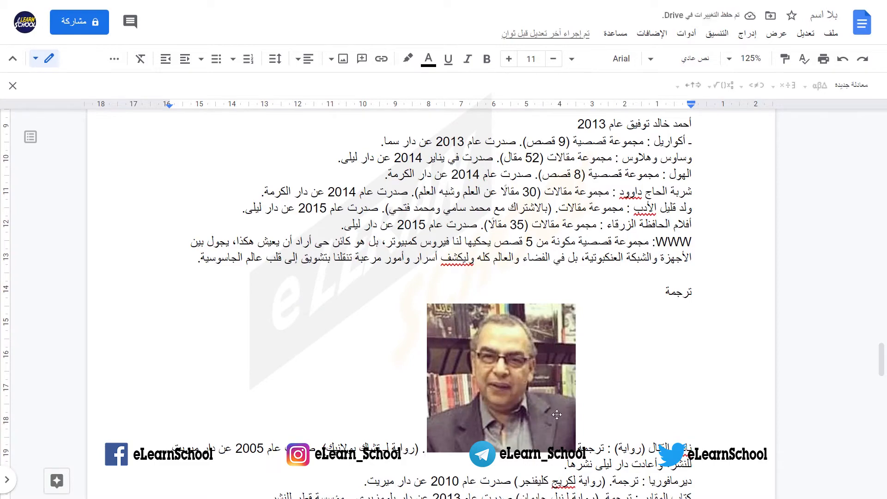
pyautogui.scroll(-4, 550, 409)
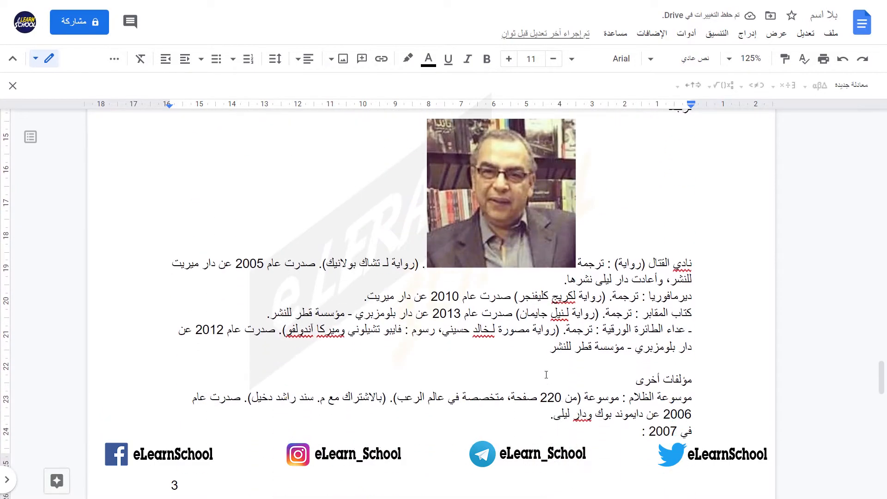
pyautogui.hotkey('ctrl', 'z')
# - Place the text cursor at the end of the second body paragraph on the first page, after "سلسلة دبليو دبليو دبليو."
pyautogui.scroll(20, 546, 375)
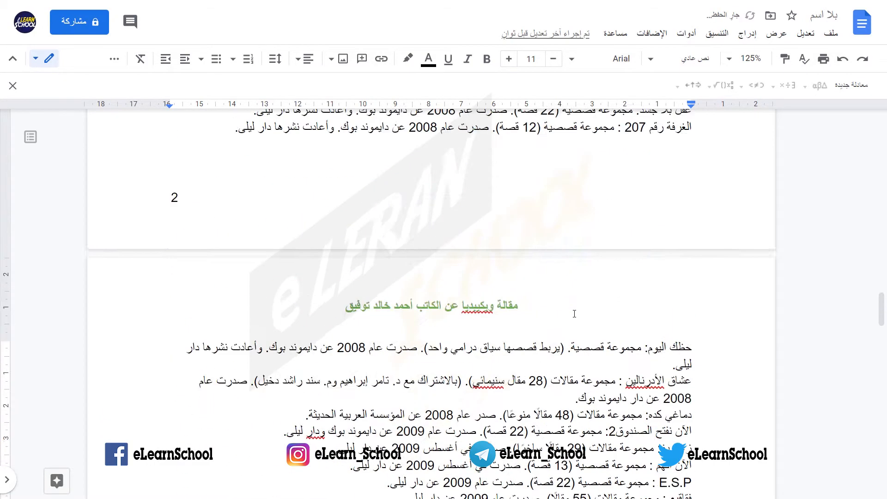
pyautogui.scroll(15, 574, 314)
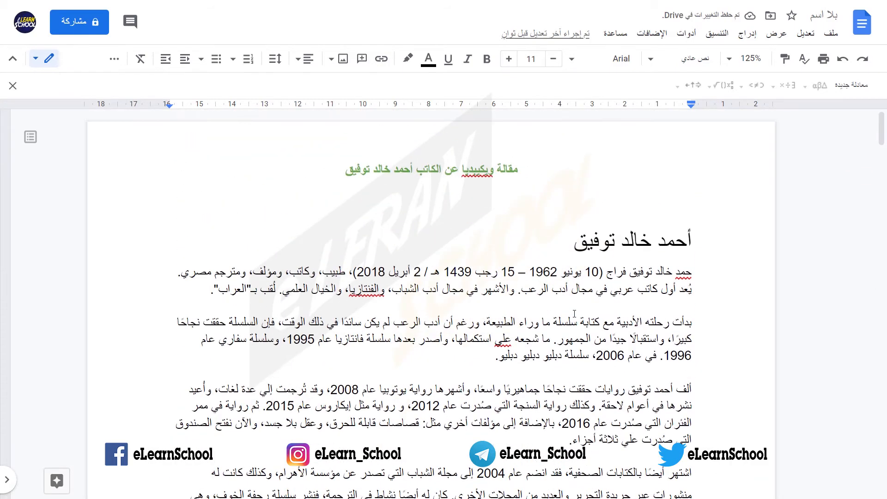
pyautogui.scroll(-1, 564, 316)
pyautogui.click(493, 258)
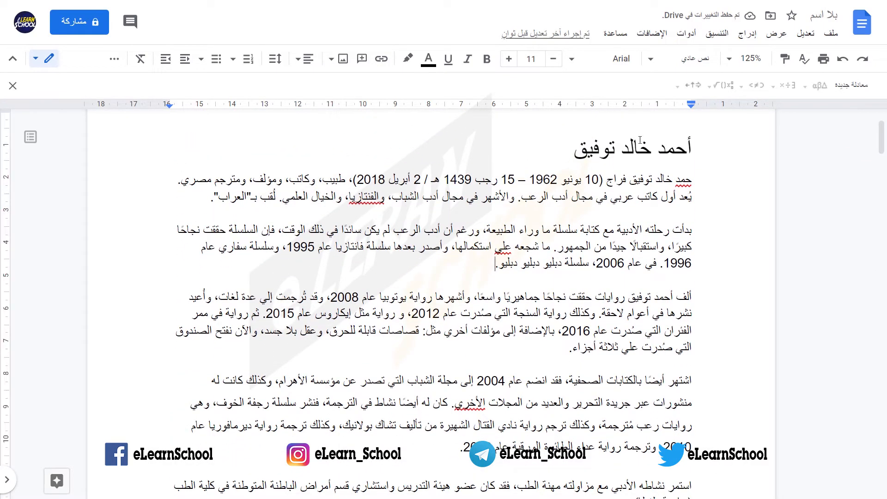
pyautogui.click(748, 34)
pyautogui.moveTo(724, 60)
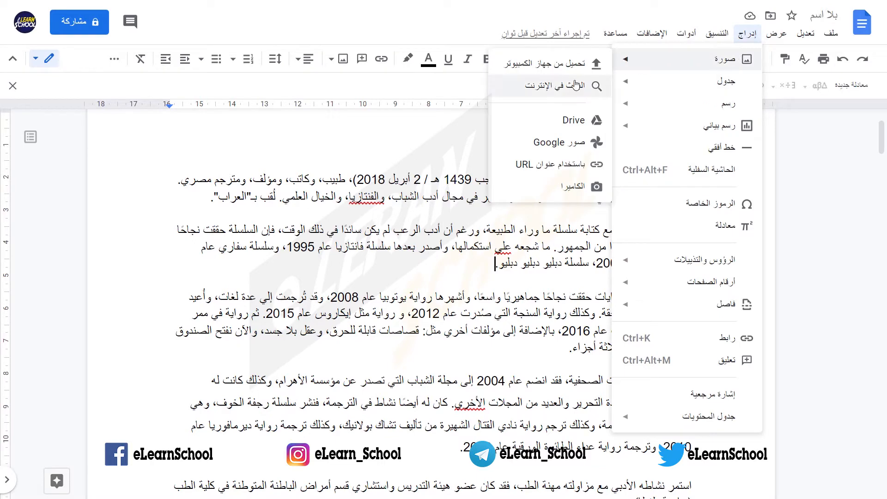
pyautogui.click(575, 86)
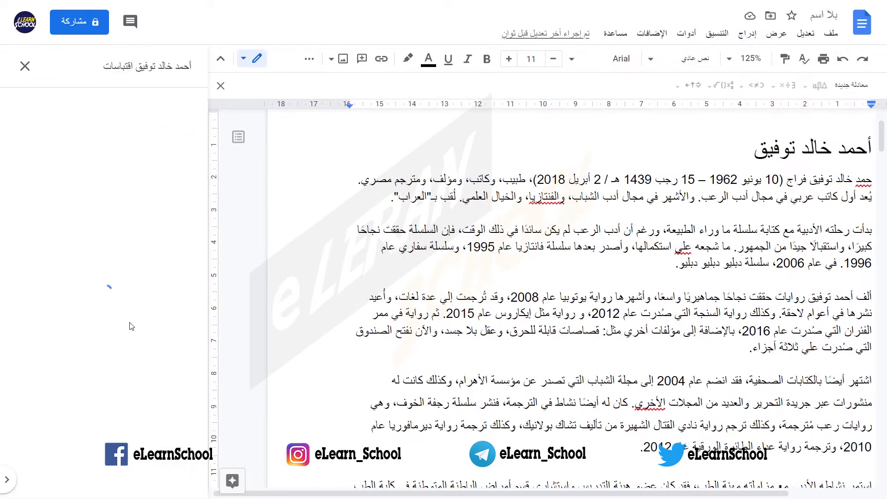
pyautogui.click(25, 66)
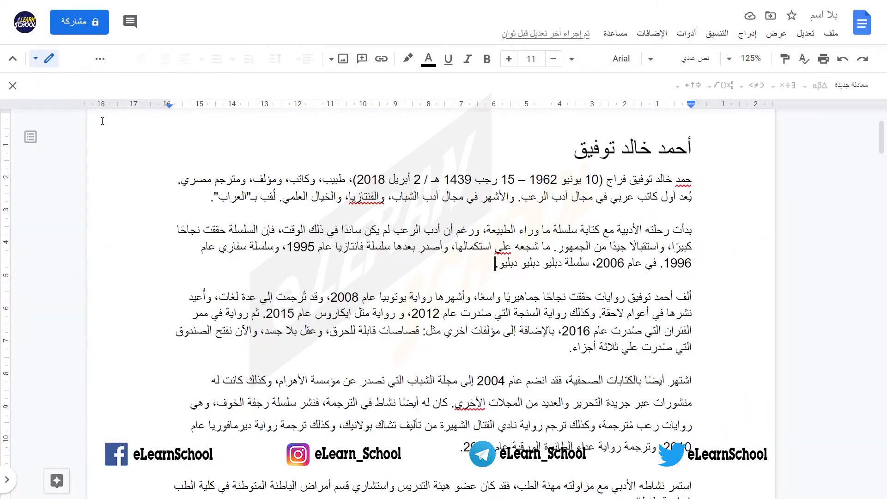
# - Search the web for images of "أحمد خالد توفيق" and insert the portrait with glasses in front of bookshelves at the text cursor
pyautogui.click(717, 34)
pyautogui.click(747, 34)
pyautogui.moveTo(728, 59)
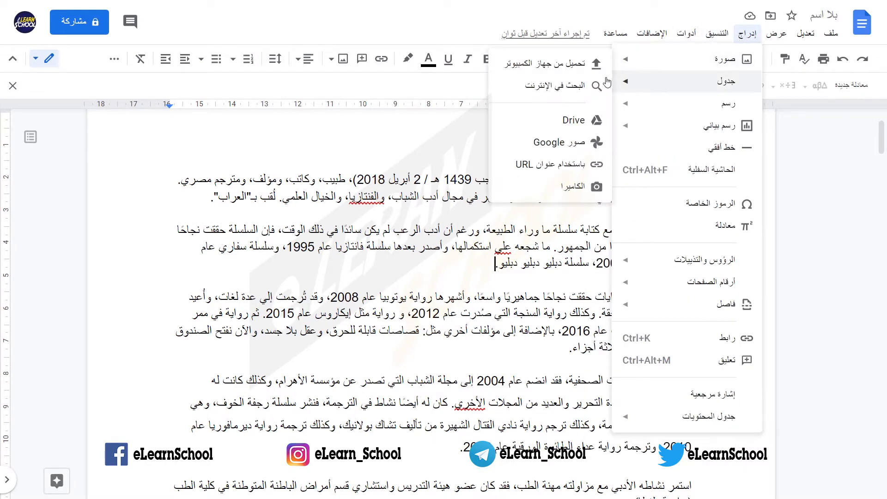
pyautogui.click(576, 84)
pyautogui.click(102, 67)
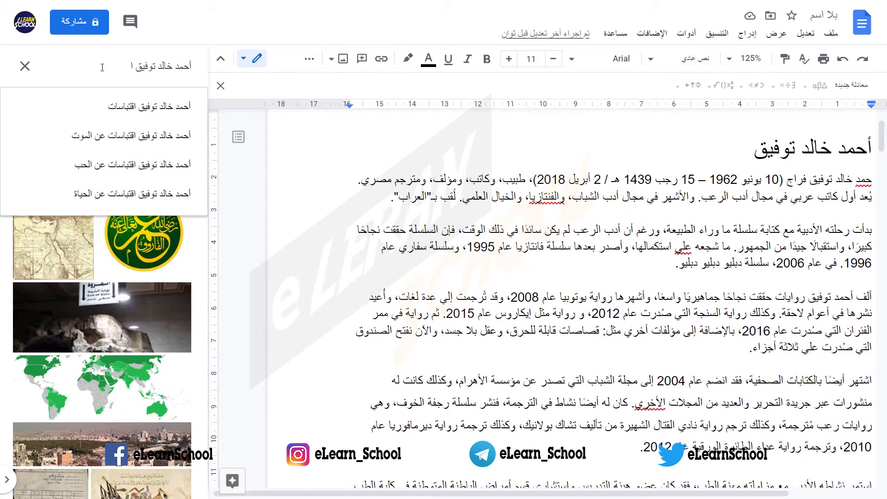
pyautogui.write('أحمد خالد توفيق ا')
pyautogui.press('BackSpace')
pyautogui.press('Return')
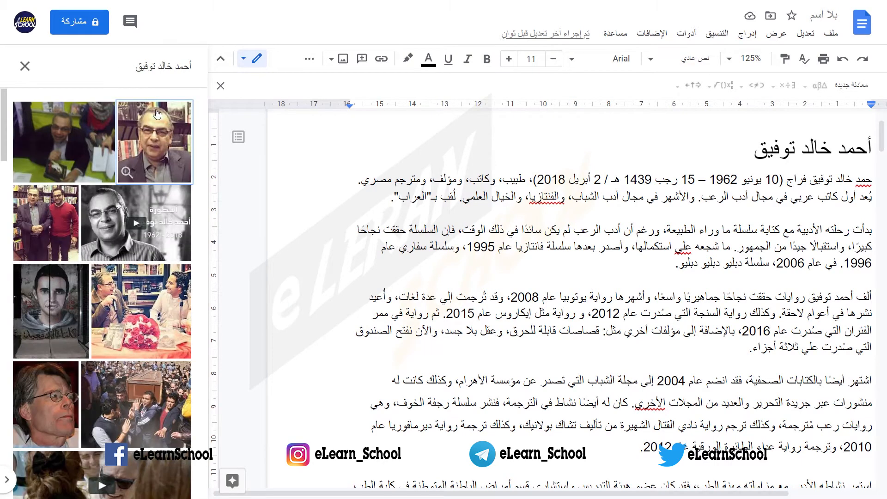
pyautogui.click(158, 122)
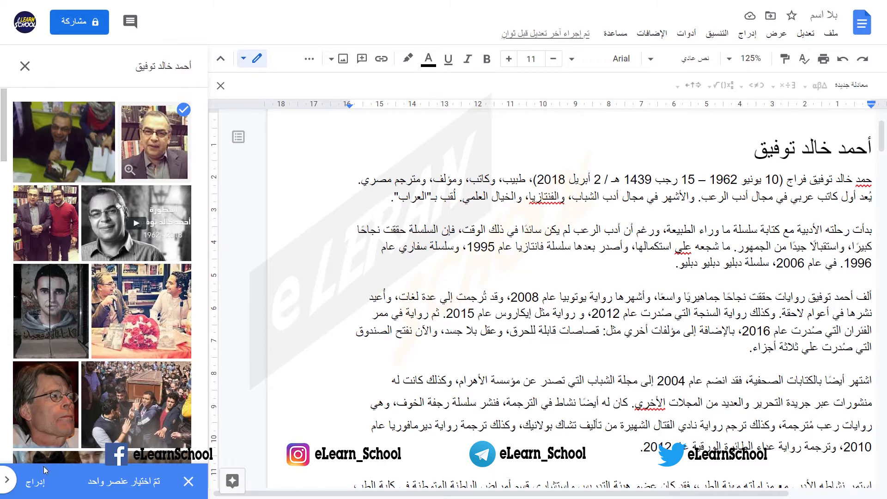
pyautogui.click(41, 481)
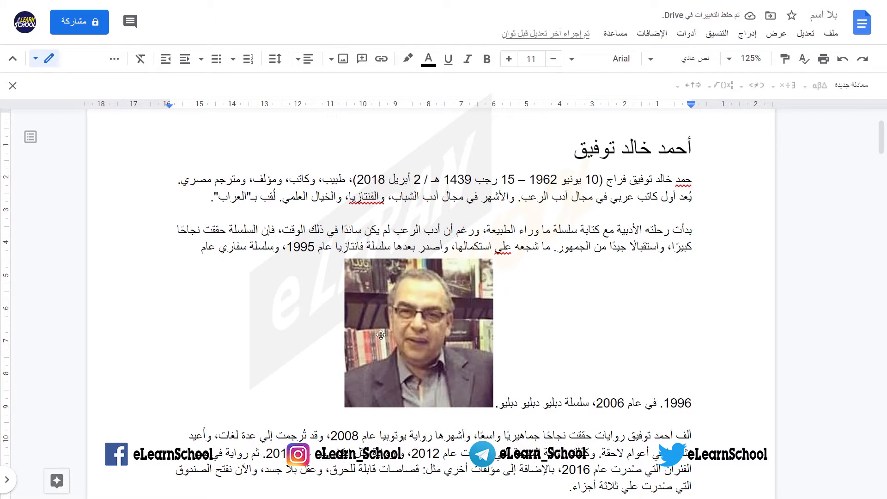
# - Try the break-text layout on the inserted portrait, and set it to wrap text so paragraphs flow around it
pyautogui.click(425, 350)
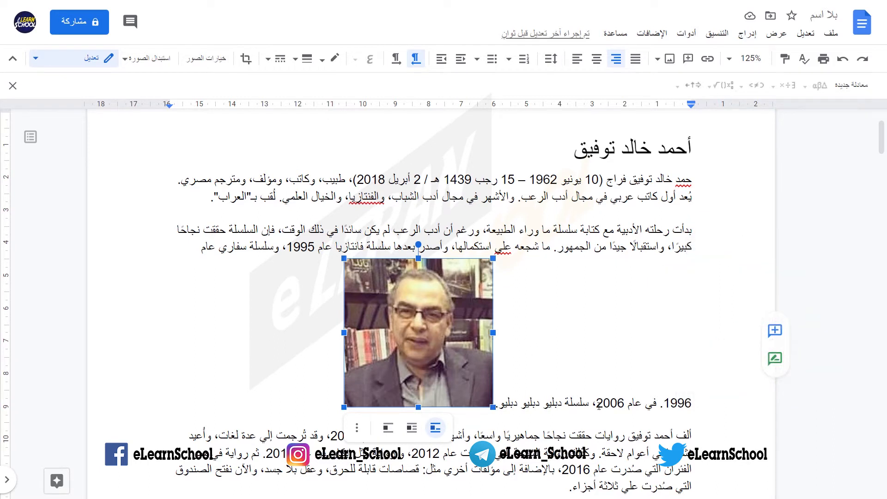
pyautogui.click(389, 430)
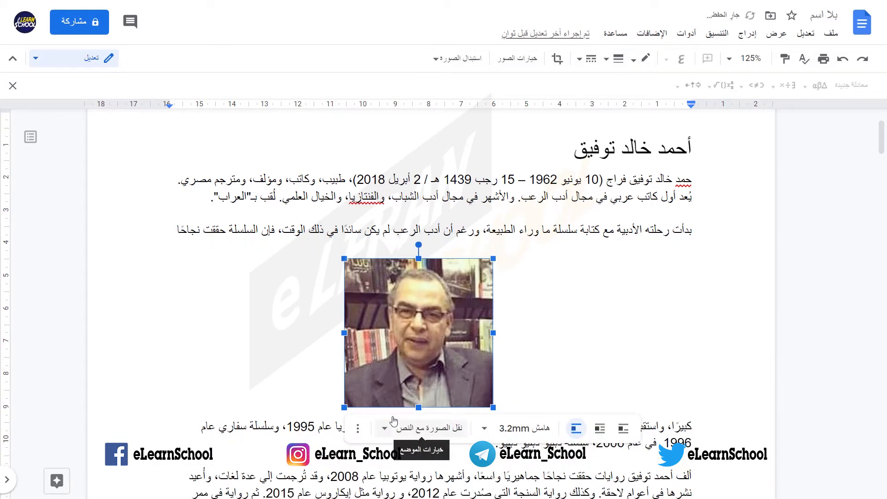
pyautogui.scroll(-1, 629, 355)
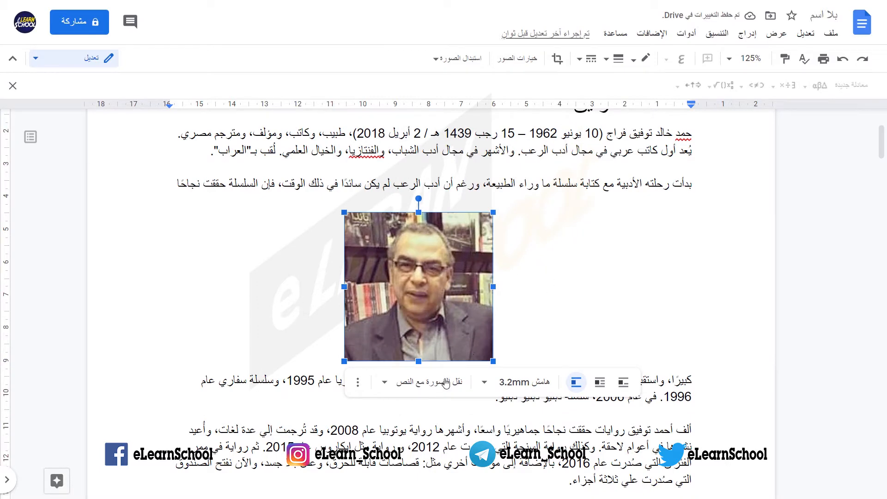
pyautogui.click(389, 388)
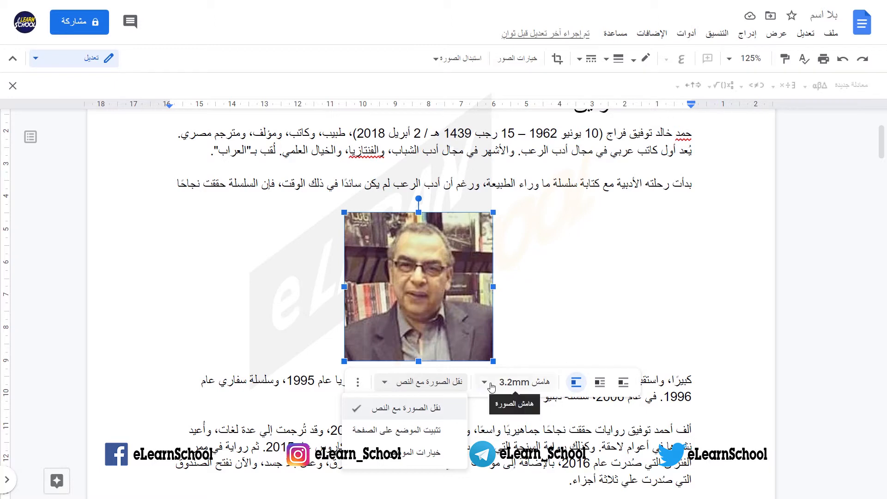
pyautogui.click(601, 383)
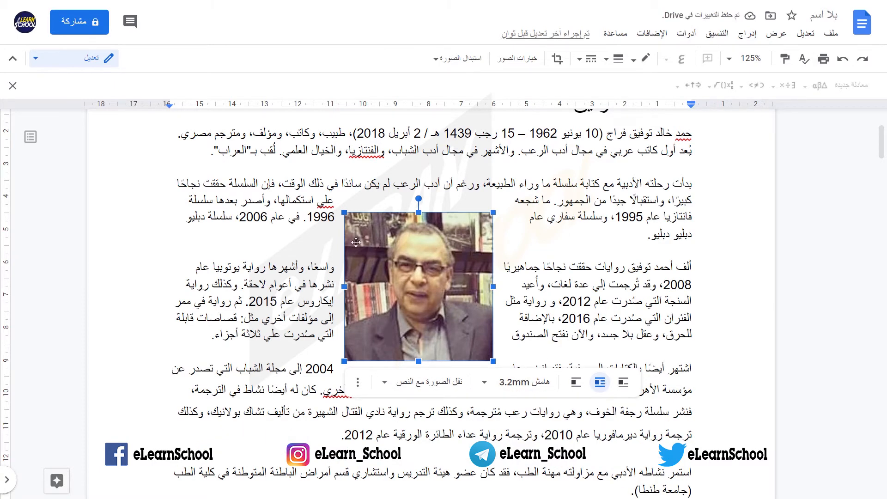
# - Move the portrait to the page's right margin beside the second paragraph and shrink it to a small, slightly upright rectangle
pyautogui.moveTo(439, 248); pyautogui.dragTo(265, 226)
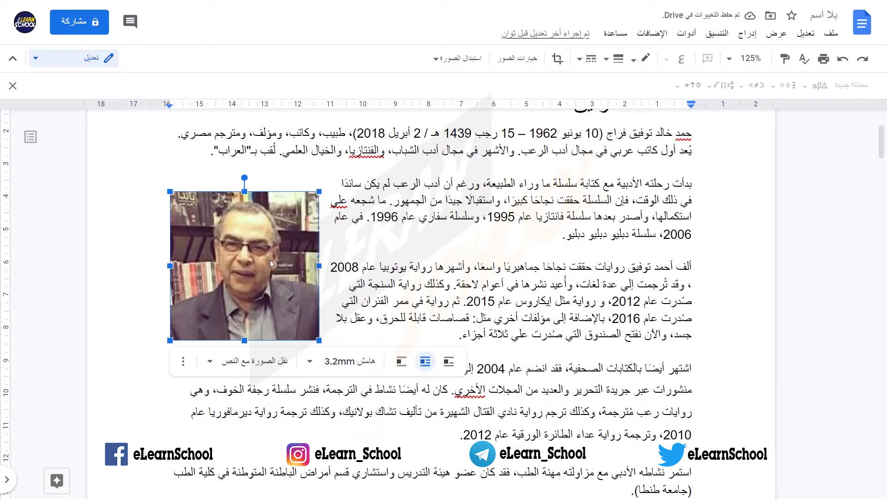
pyautogui.moveTo(271, 260); pyautogui.dragTo(650, 250)
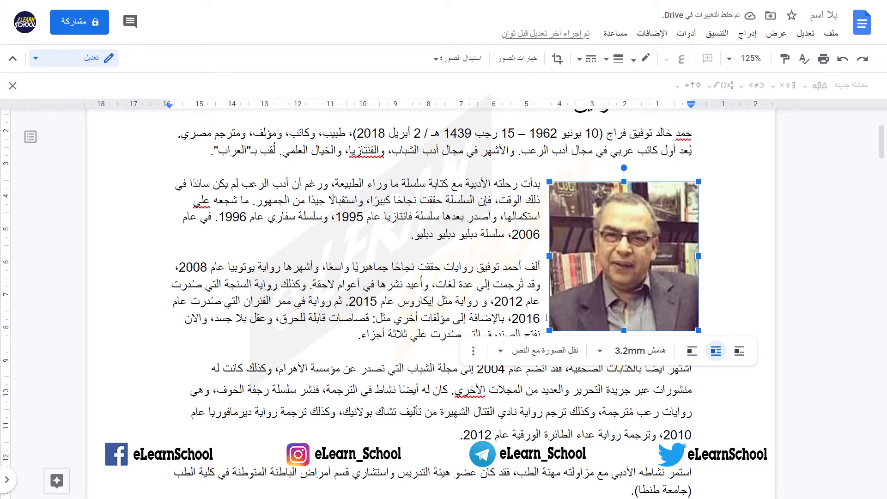
pyautogui.moveTo(549, 330); pyautogui.dragTo(501, 379)
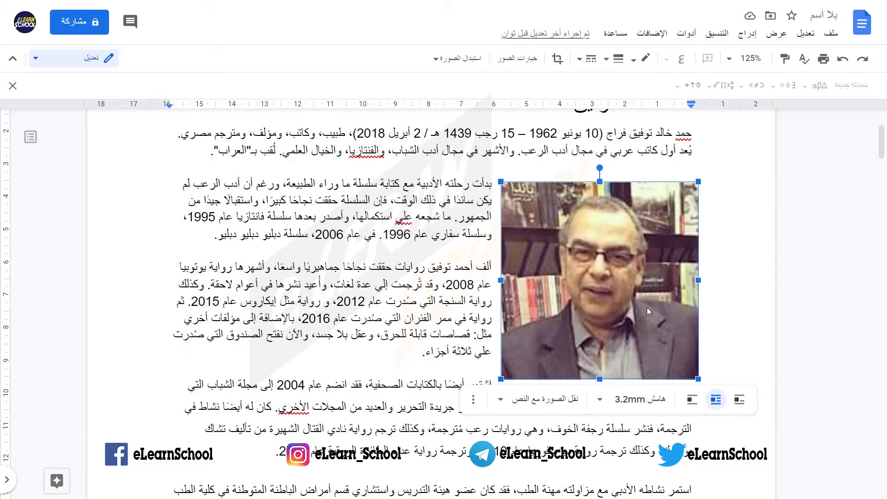
pyautogui.moveTo(501, 183)
pyautogui.mouseDown()
pyautogui.moveTo(486, 166)
pyautogui.moveTo(498, 180)
pyautogui.mouseUp()
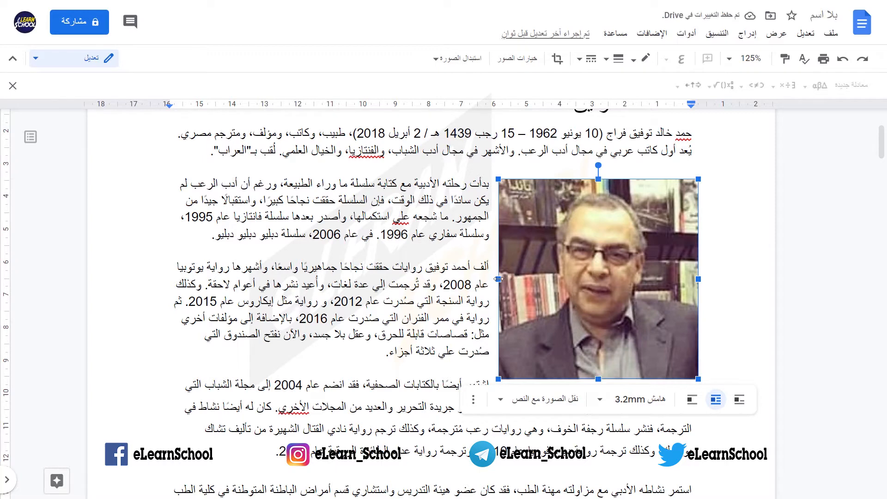
pyautogui.moveTo(499, 279); pyautogui.dragTo(613, 352)
pyautogui.moveTo(654, 377); pyautogui.dragTo(656, 283)
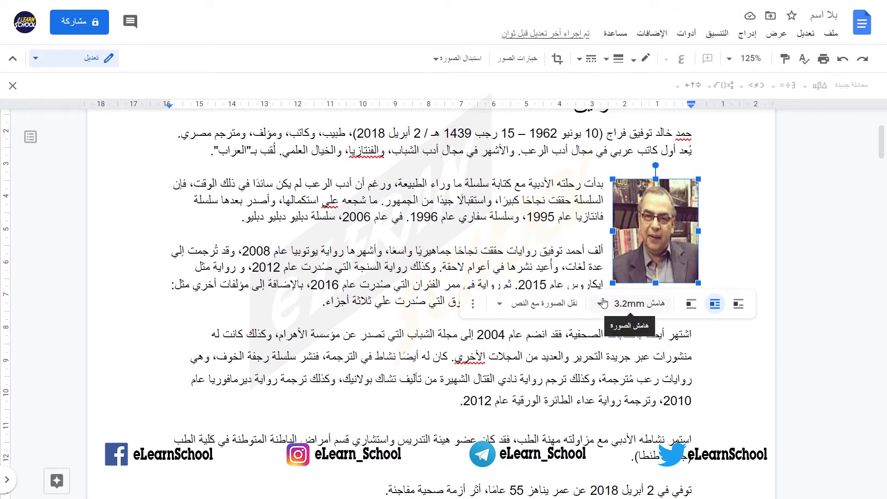
# - Set the margin between the portrait and the surrounding text to 19mm
pyautogui.click(603, 302)
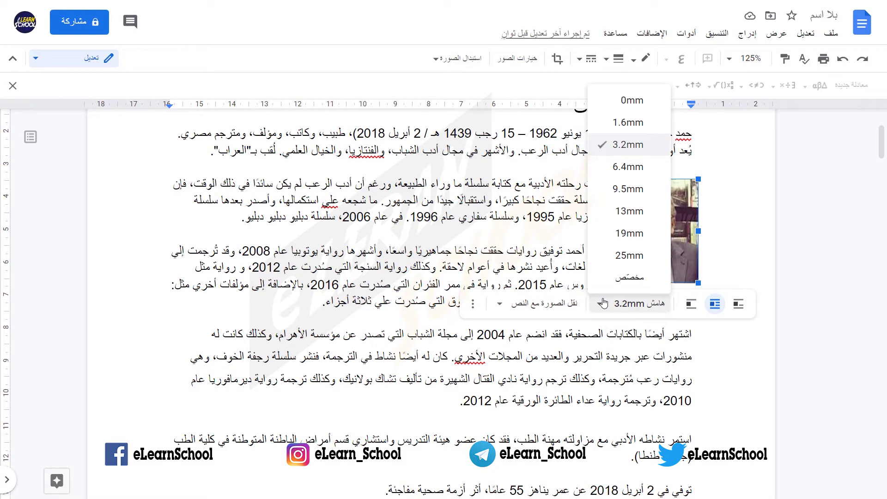
pyautogui.click(619, 234)
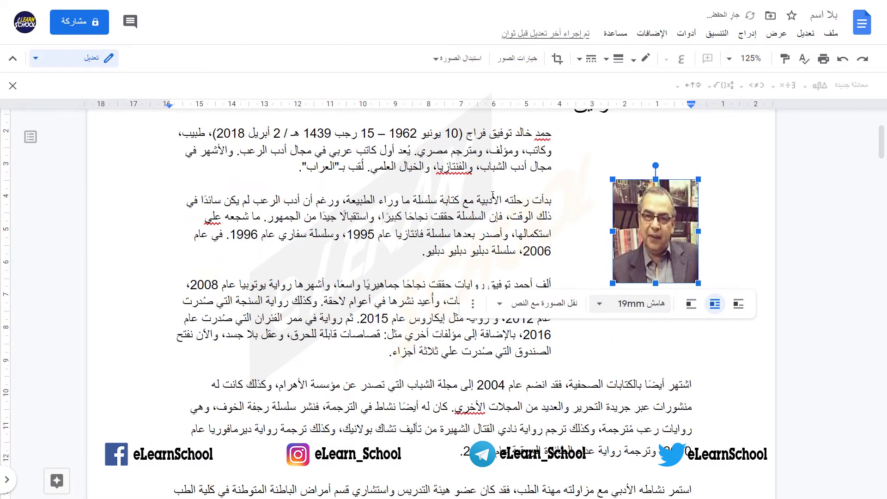
# - Try a 9.5mm margin around the portrait, and set the margin between it and the text to 6.4mm
pyautogui.click(601, 304)
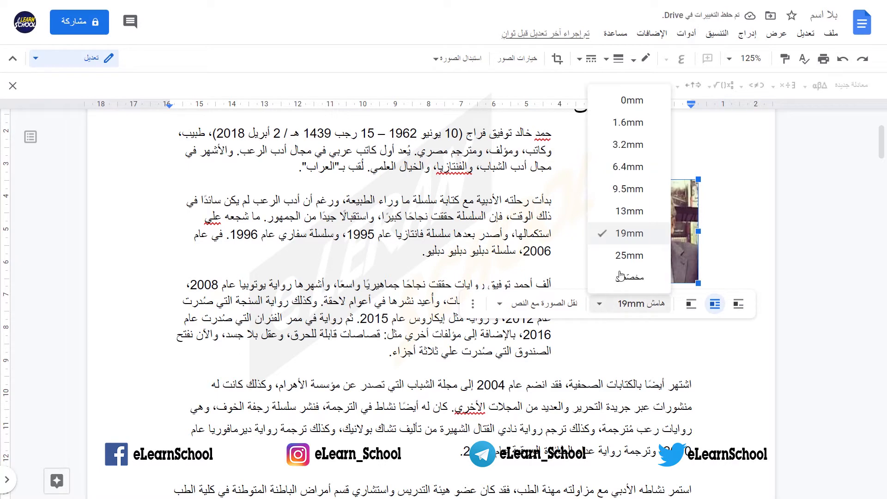
pyautogui.click(626, 198)
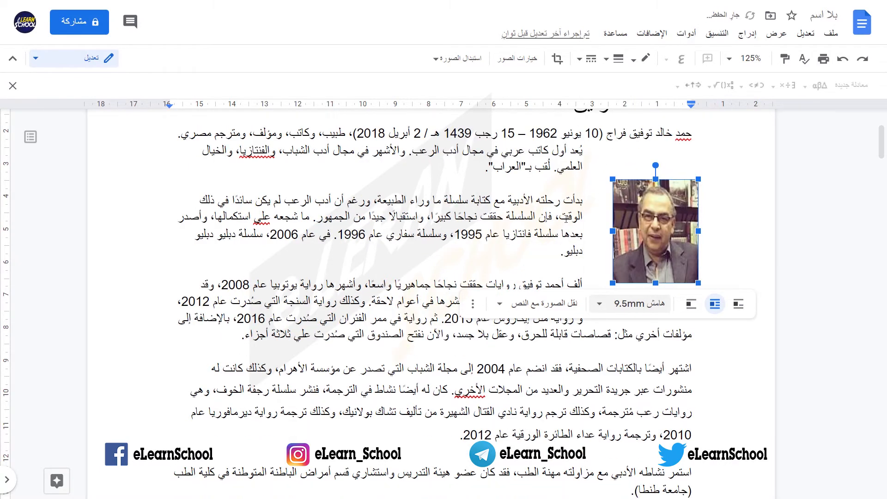
pyautogui.click(601, 304)
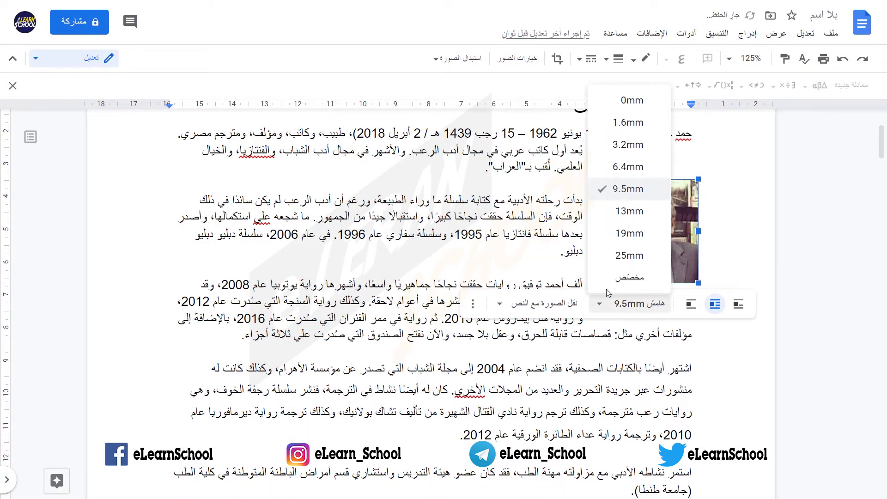
pyautogui.click(624, 165)
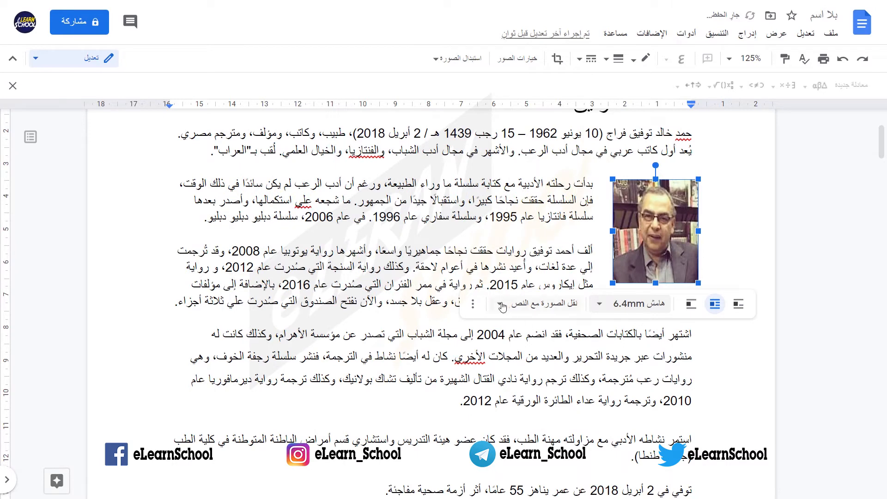
pyautogui.click(474, 305)
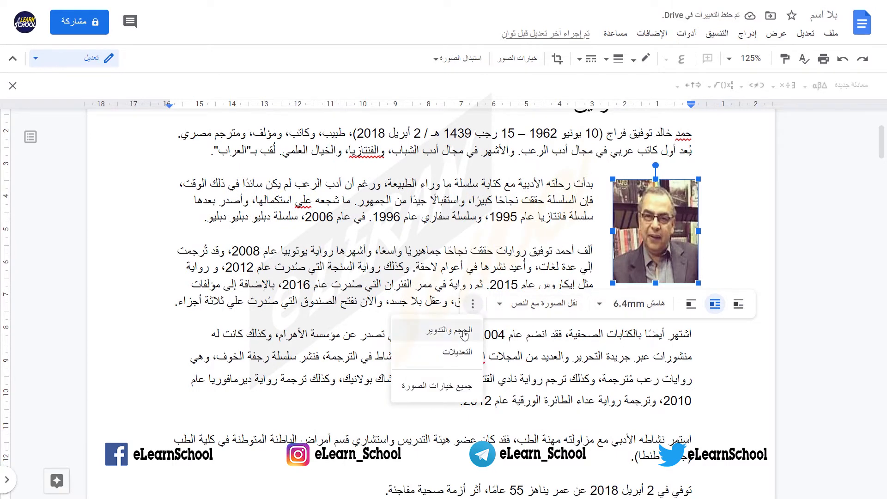
pyautogui.click(458, 393)
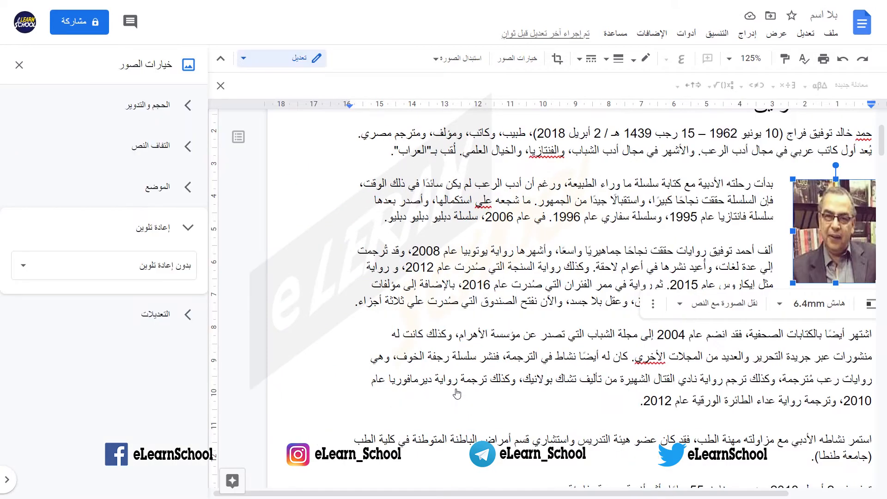
pyautogui.click(19, 65)
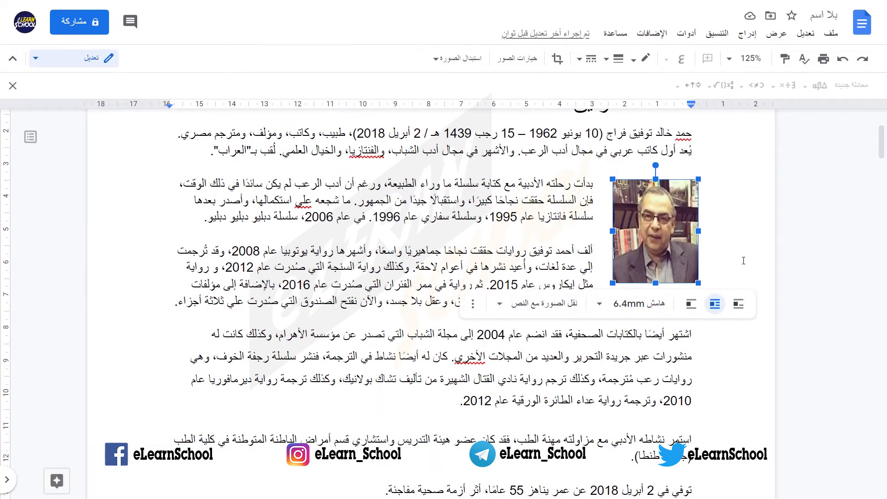
pyautogui.click(711, 380)
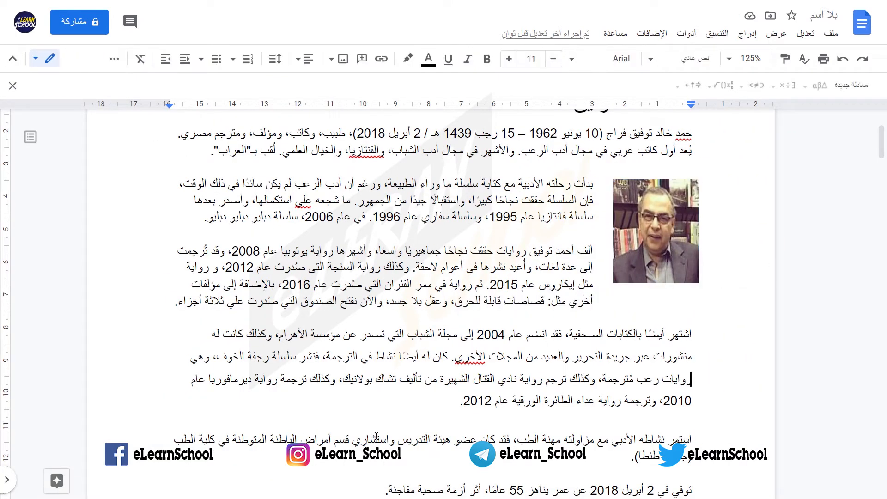
# - Open all image options for the portrait and adjust its width to 2.72 cm with the aspect ratio locked
pyautogui.click(679, 227)
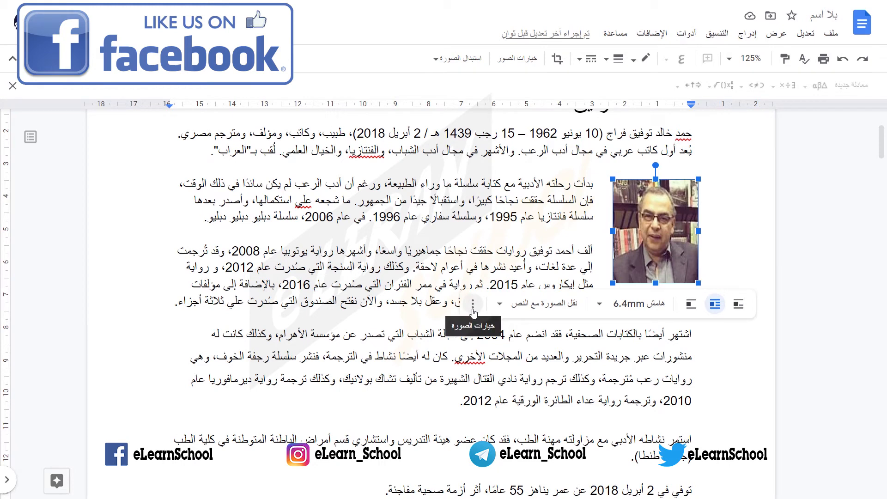
pyautogui.click(473, 310)
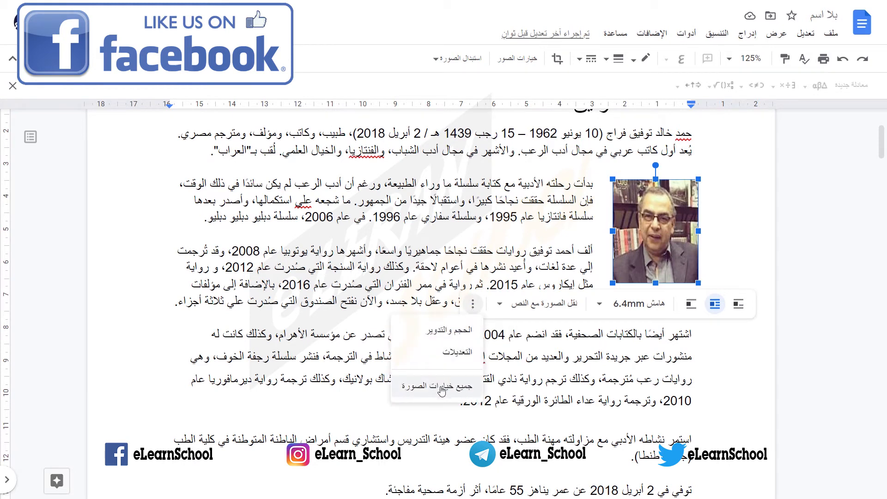
pyautogui.click(436, 389)
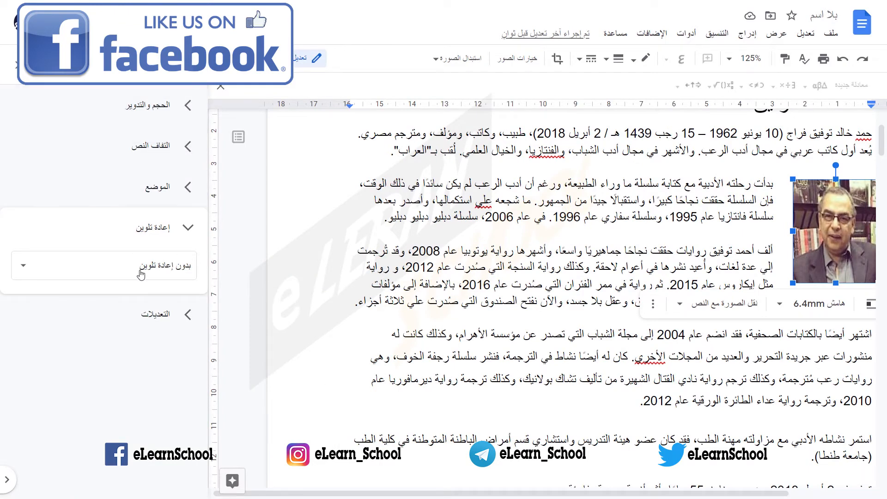
pyautogui.click(151, 120)
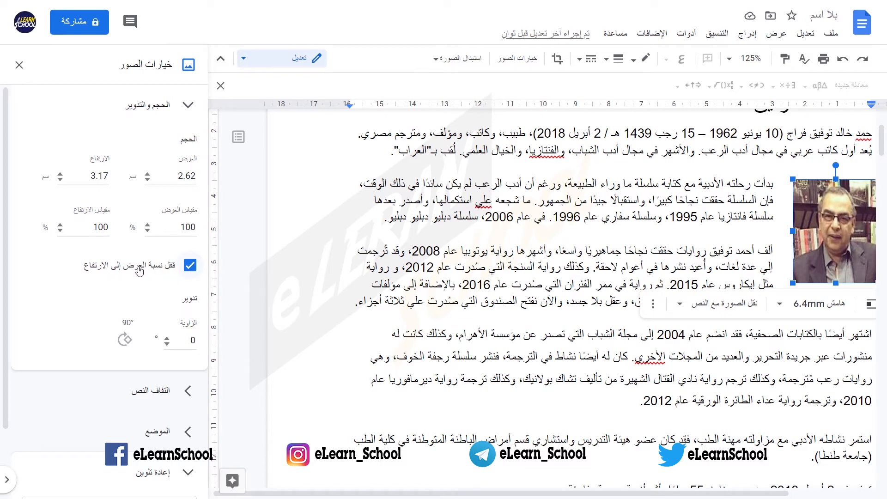
pyautogui.click(147, 174)
pyautogui.click(147, 174)
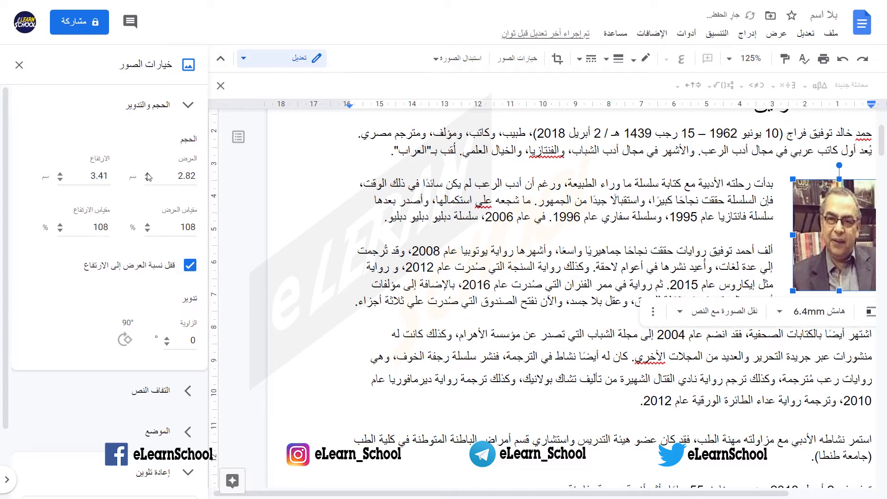
pyautogui.click(147, 174)
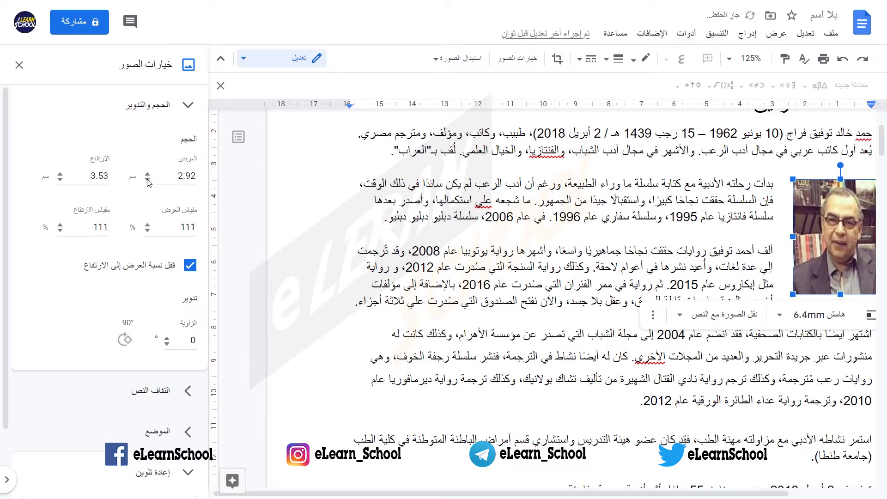
pyautogui.click(147, 179)
pyautogui.click(147, 180)
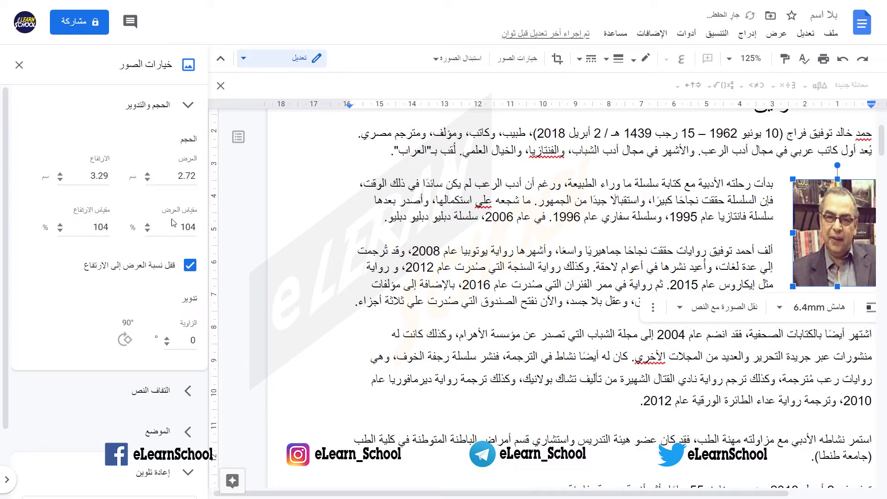
# - Switch the aspect-ratio lock off and back on, and enlarge the portrait to 2.92 cm wide and 3.53 cm high
pyautogui.click(189, 268)
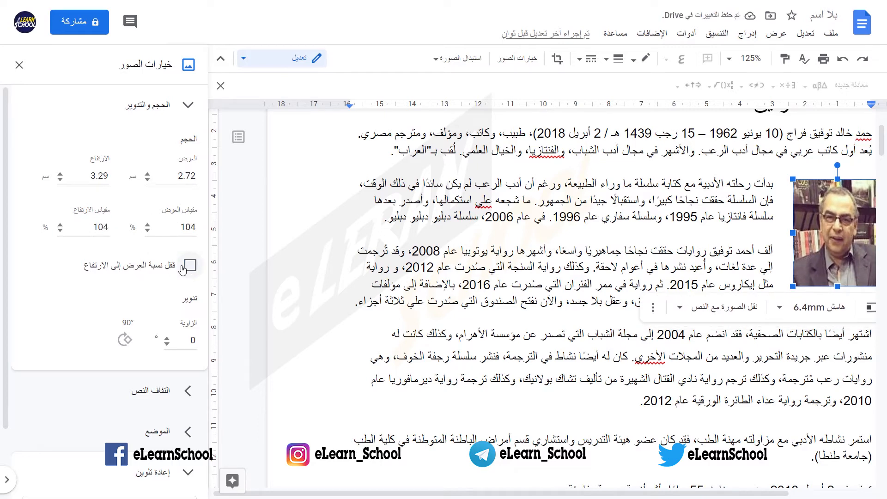
pyautogui.click(190, 267)
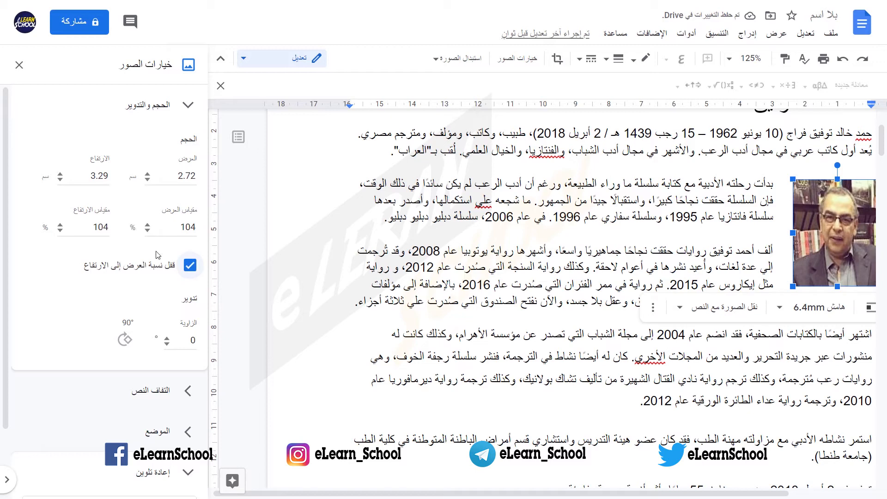
pyautogui.click(148, 174)
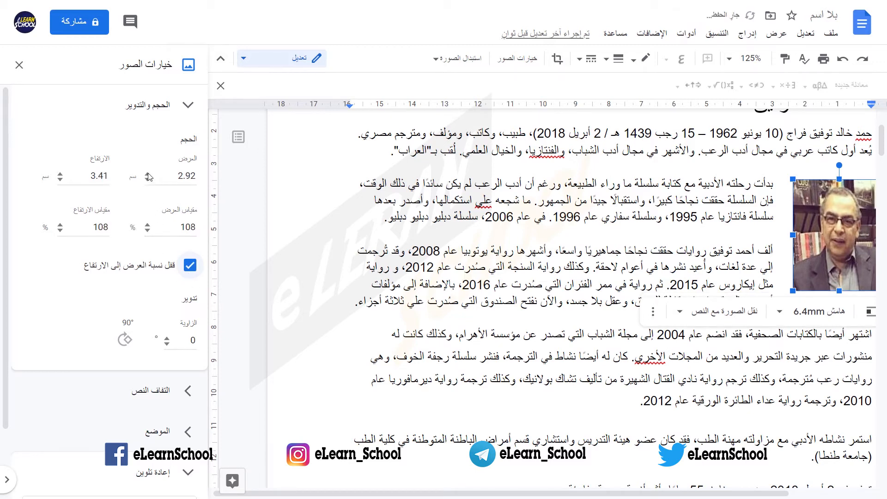
pyautogui.click(148, 174)
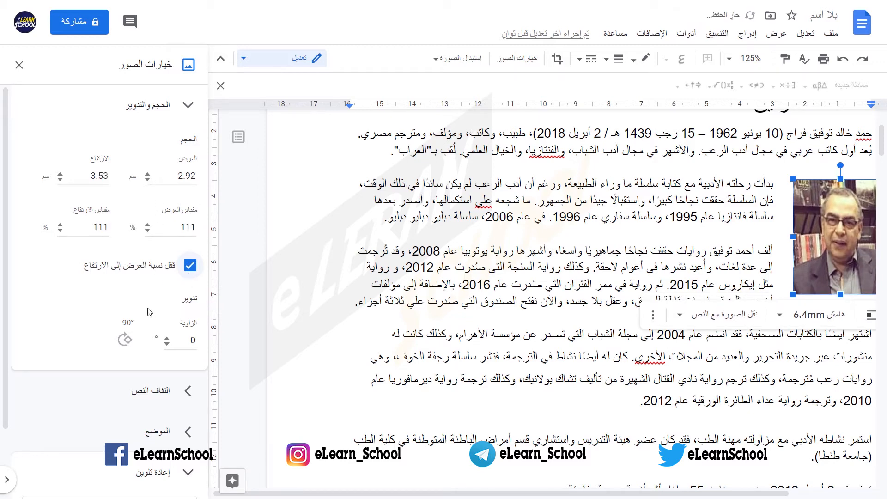
# - Rotate the portrait through a full turn in four 90° increments, back to 0°
pyautogui.scroll(-2, 158, 263)
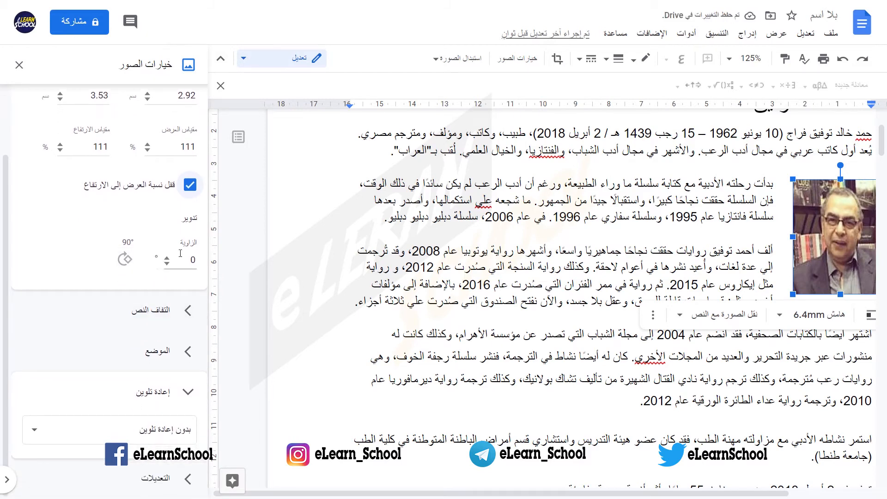
pyautogui.click(125, 259)
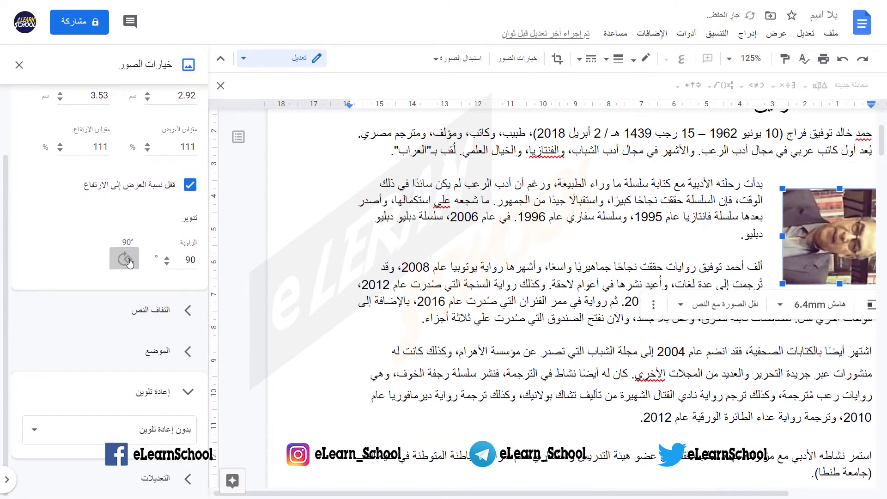
pyautogui.click(125, 259)
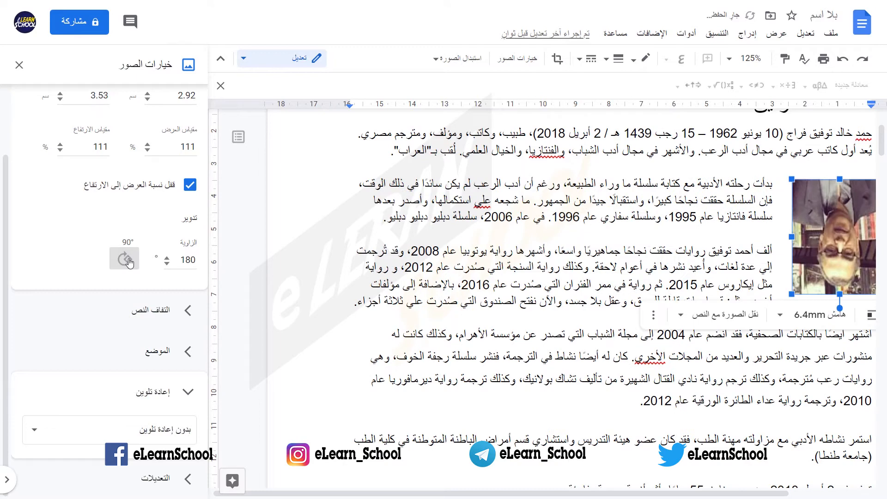
pyautogui.click(125, 260)
pyautogui.click(129, 261)
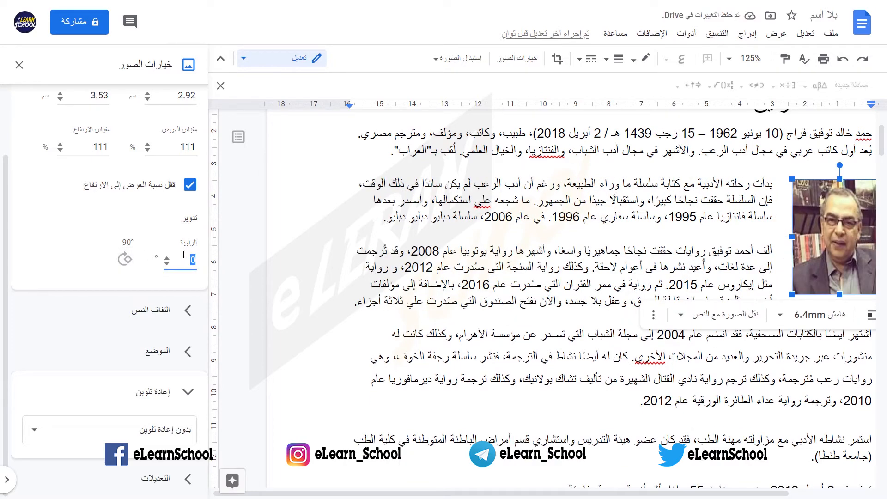
# - Try a 45° rotation angle on the portrait, reset the angle to 0°, and close the size and rotation settings
pyautogui.write('45')
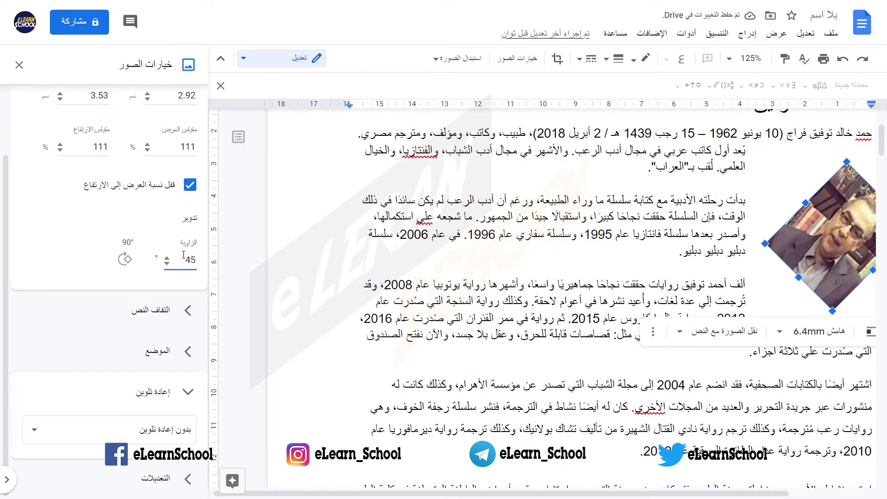
pyautogui.press('BackSpace')
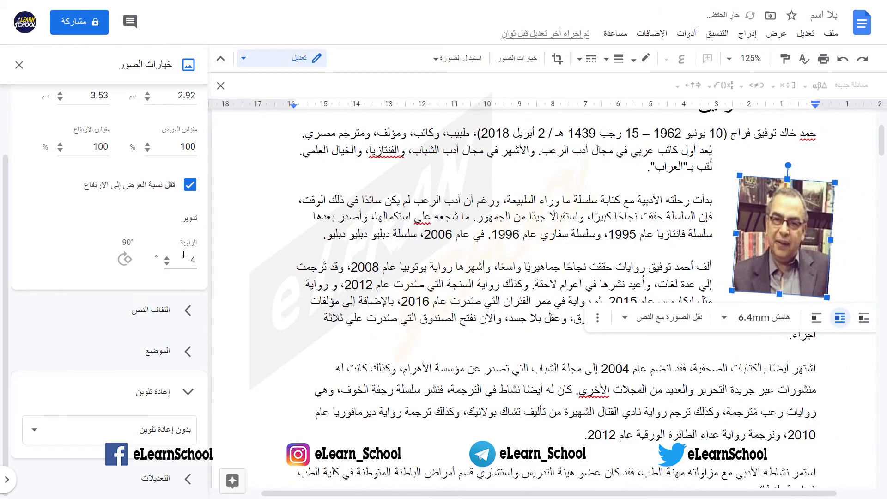
pyautogui.doubleClick(193, 266)
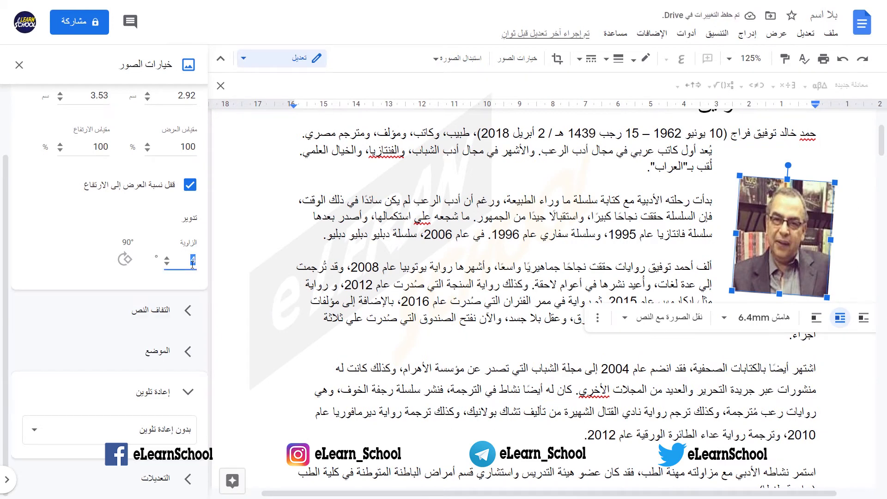
pyautogui.write('0')
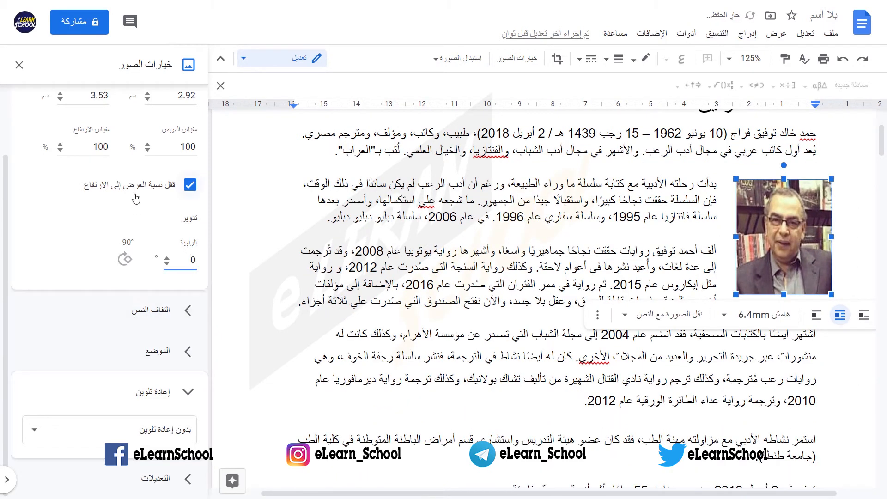
pyautogui.scroll(1, 135, 199)
pyautogui.click(141, 106)
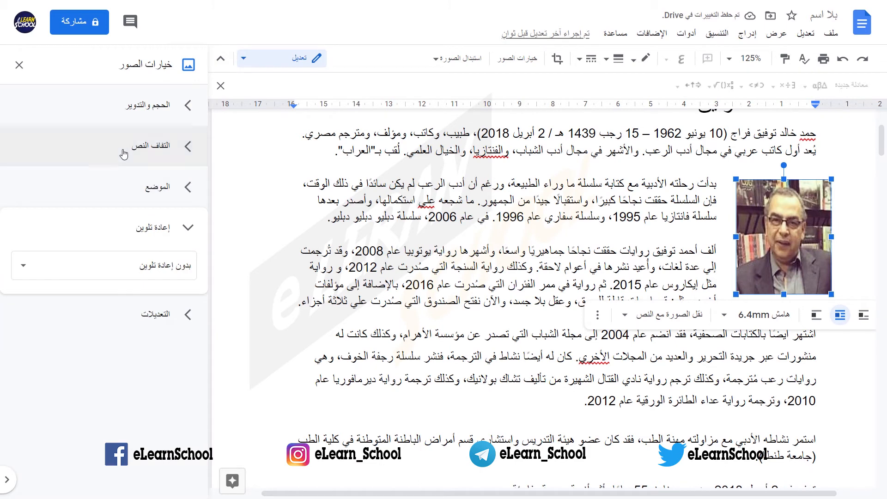
# - Review the portrait's text-wrapping settings, including the layout styles, the wrap-side choices and the margins from text
pyautogui.click(127, 147)
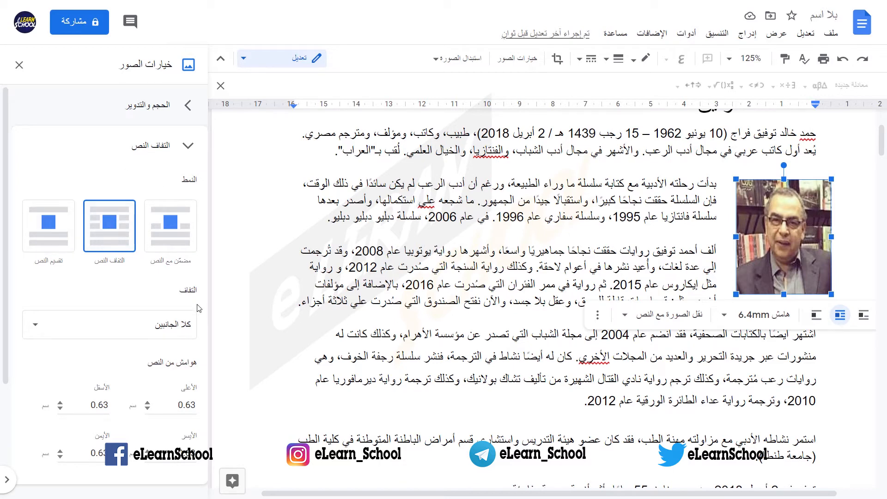
pyautogui.scroll(-1, 171, 297)
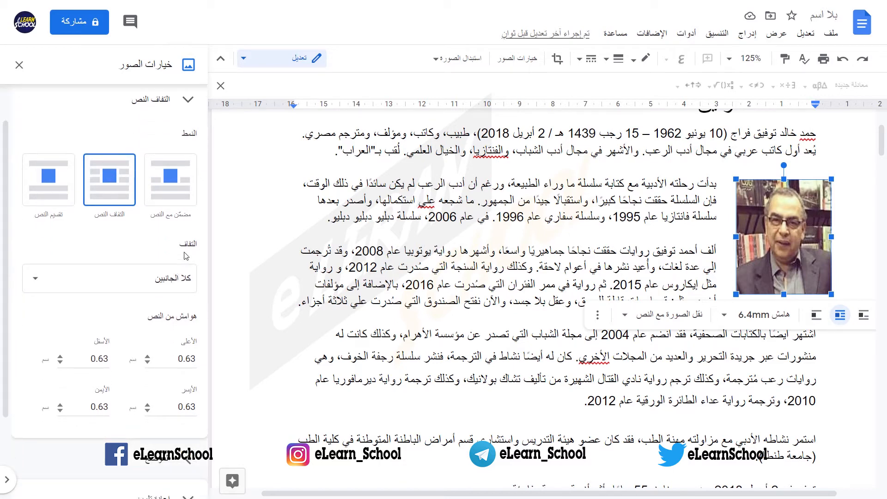
pyautogui.click(30, 287)
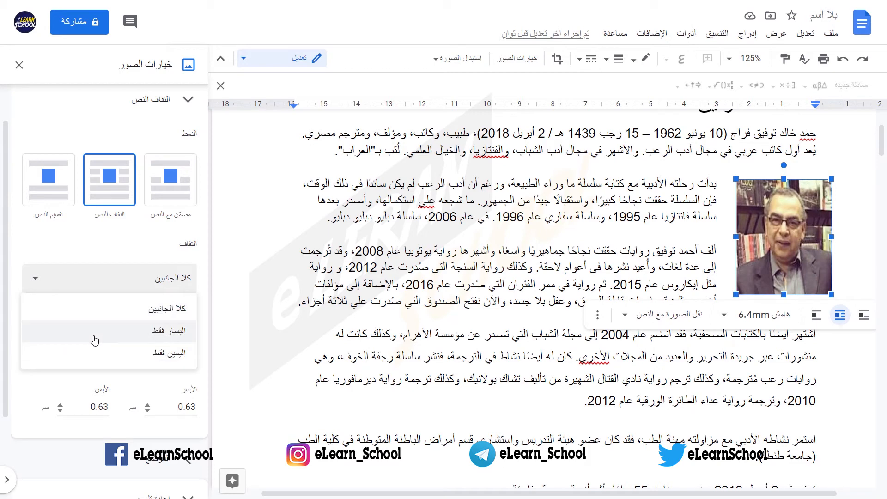
pyautogui.click(51, 261)
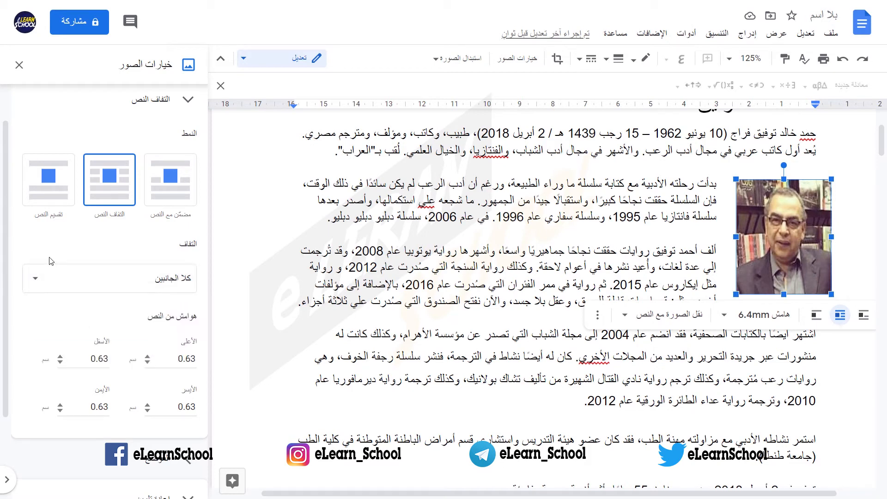
pyautogui.scroll(-2, 55, 256)
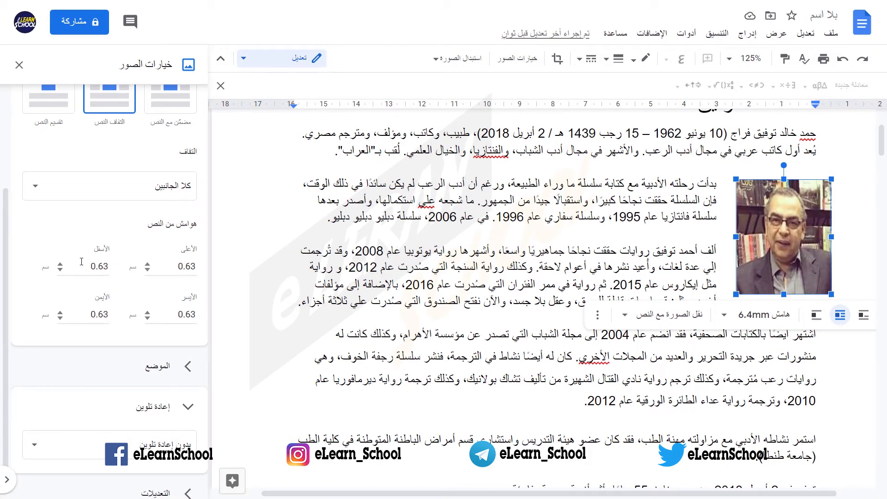
pyautogui.scroll(3, 148, 308)
# - Close the portrait's text-wrapping settings and open its position settings
pyautogui.click(163, 159)
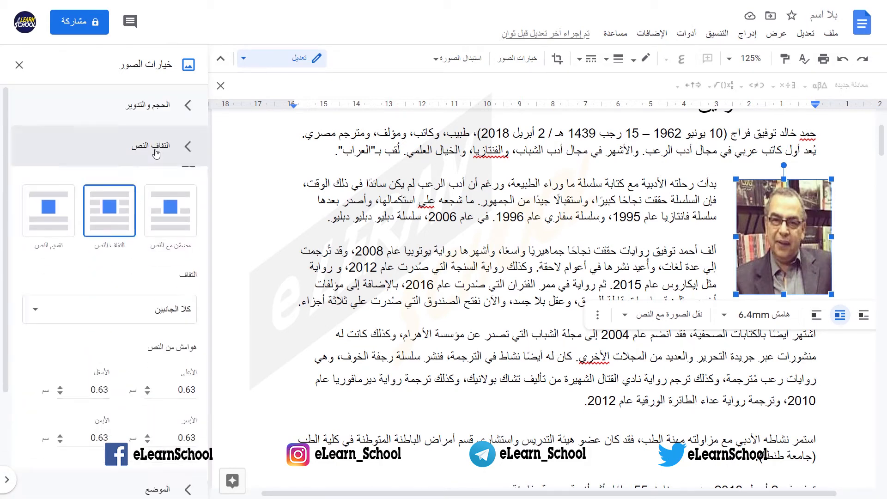
pyautogui.click(137, 189)
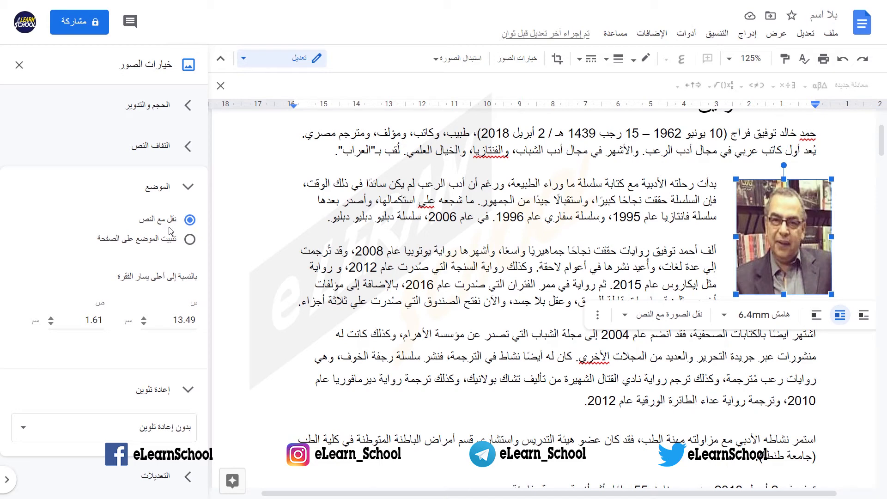
# - Insert three blank lines before the second paragraph, beside the portrait, and delete them again
pyautogui.scroll(3, 786, 333)
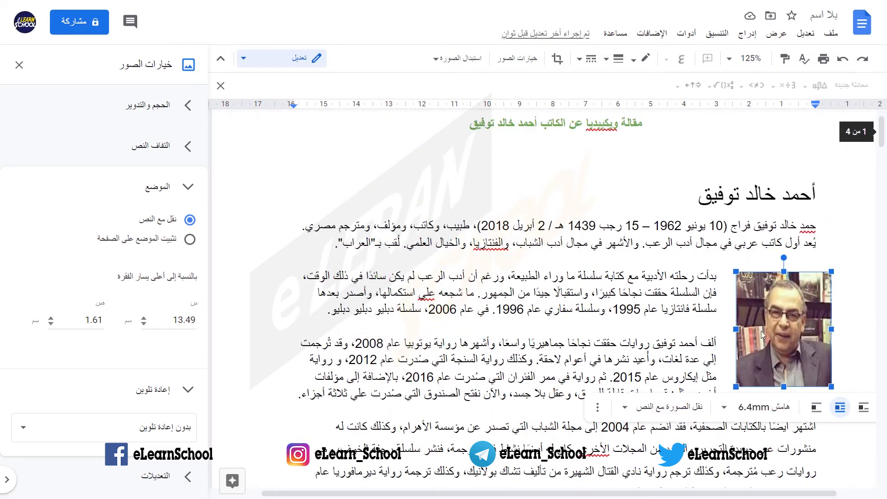
pyautogui.click(720, 279)
pyautogui.press('Return')
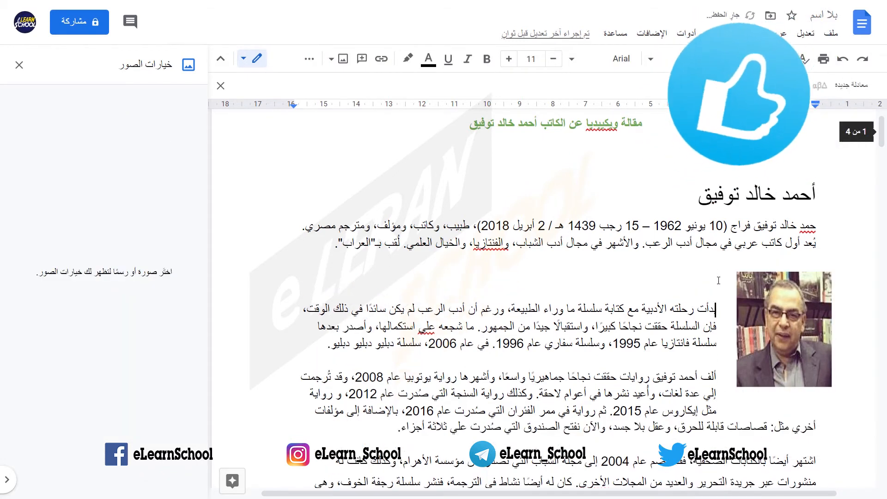
pyautogui.press('Return')
pyautogui.press('Return')
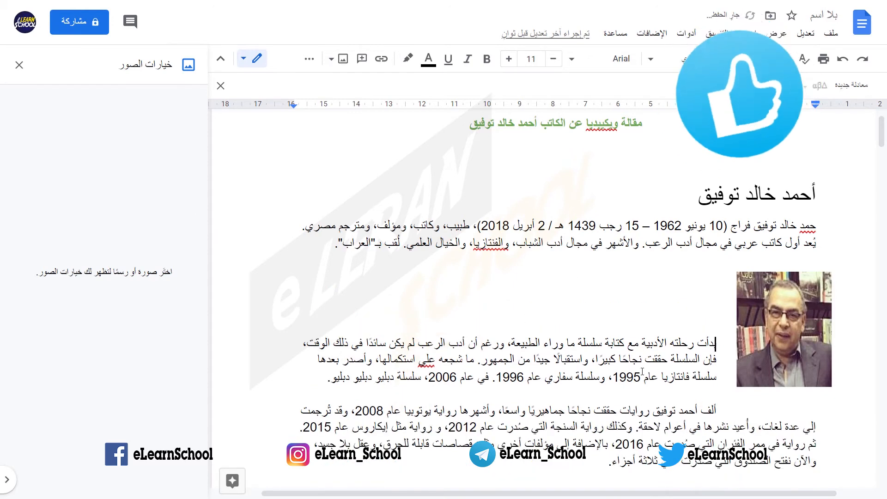
pyautogui.press('BackSpace')
pyautogui.press('BackSpace')
pyautogui.press('BackSpace')
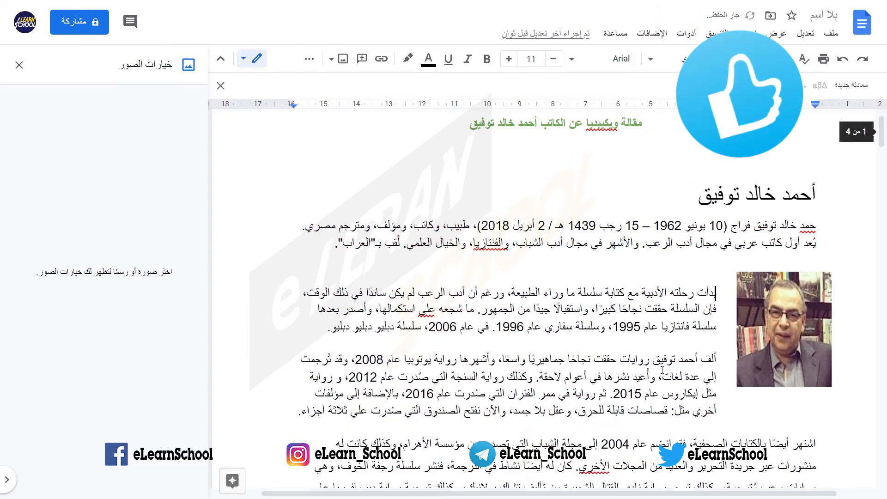
pyautogui.press('BackSpace')
# - Fix the portrait's position on the page and browse the available quick layouts
pyautogui.click(773, 344)
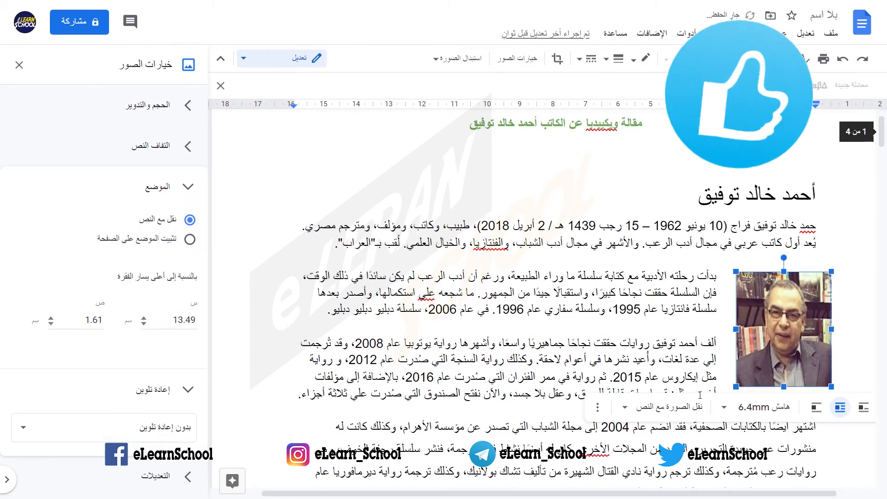
pyautogui.click(159, 242)
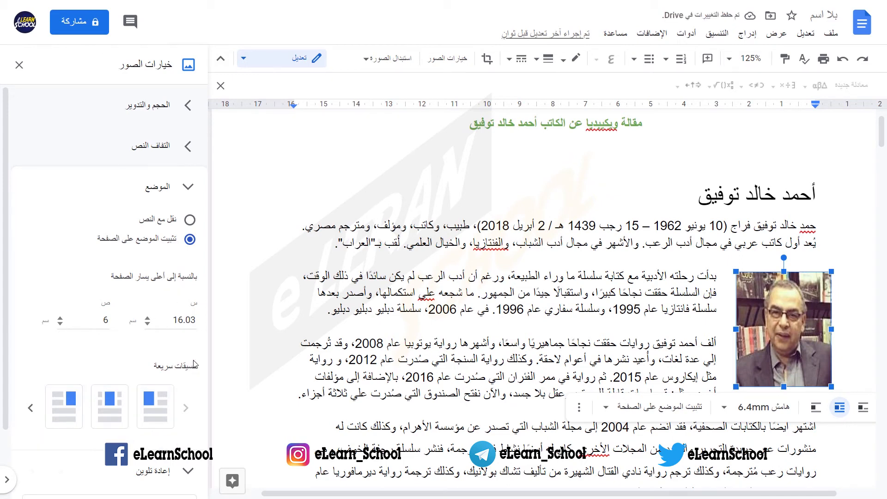
pyautogui.scroll(-2, 32, 370)
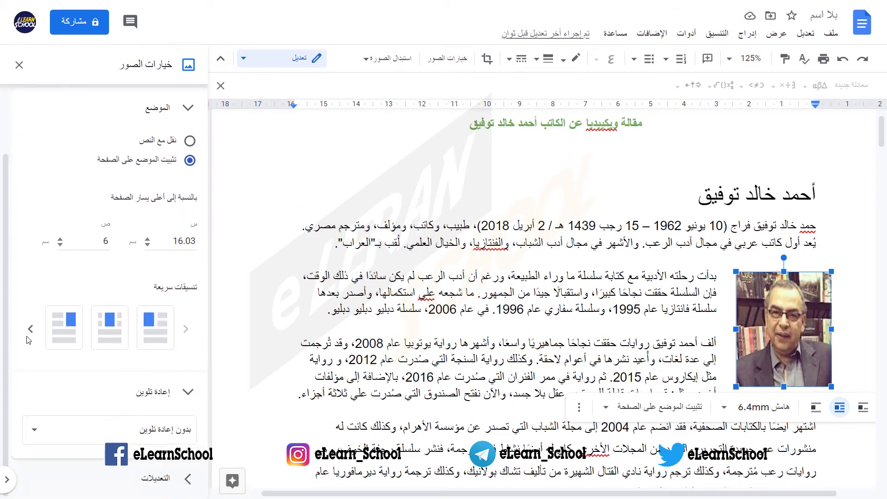
pyautogui.click(29, 335)
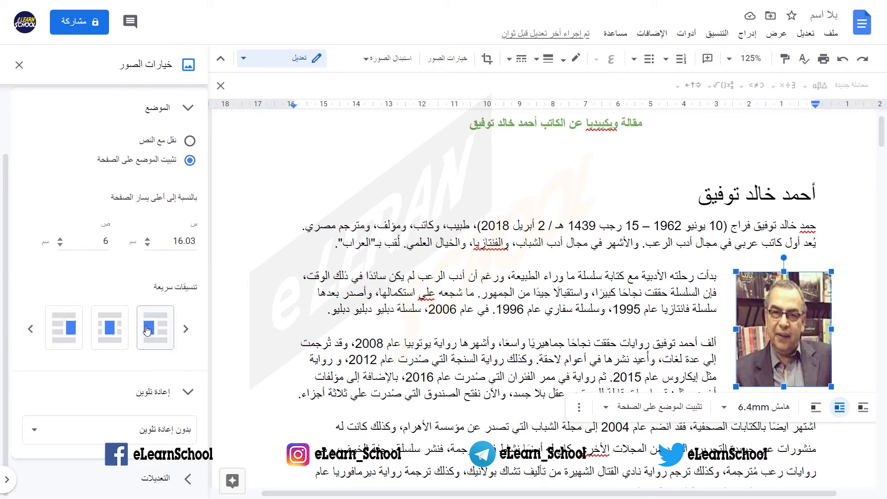
pyautogui.click(183, 335)
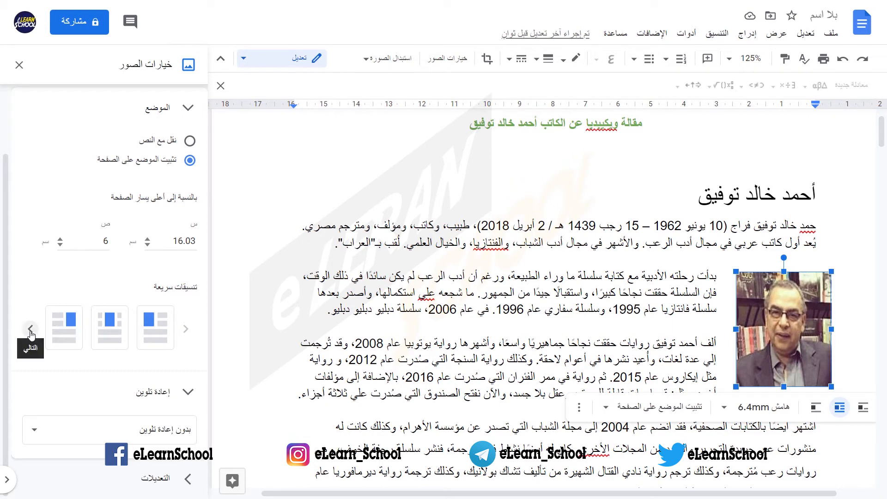
# - Try the quick layout for the page's top-left corner and the move-with-text option on the portrait, and undo both changes
pyautogui.click(146, 327)
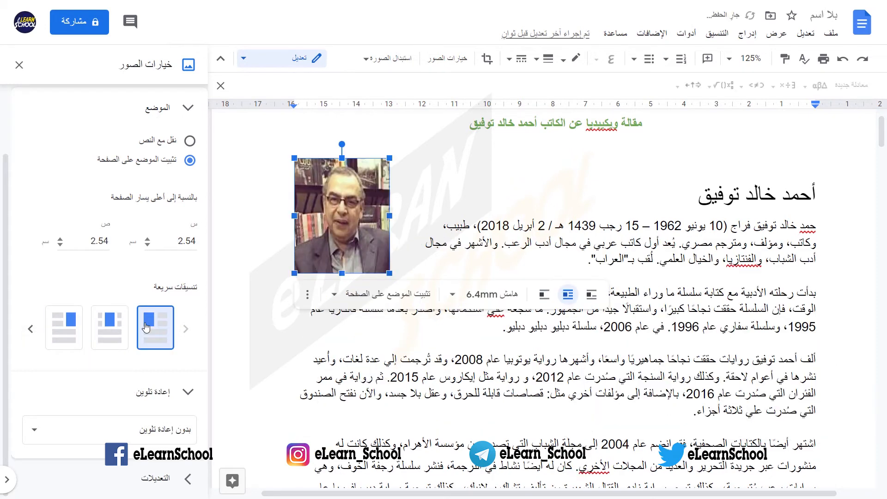
pyautogui.click(359, 357)
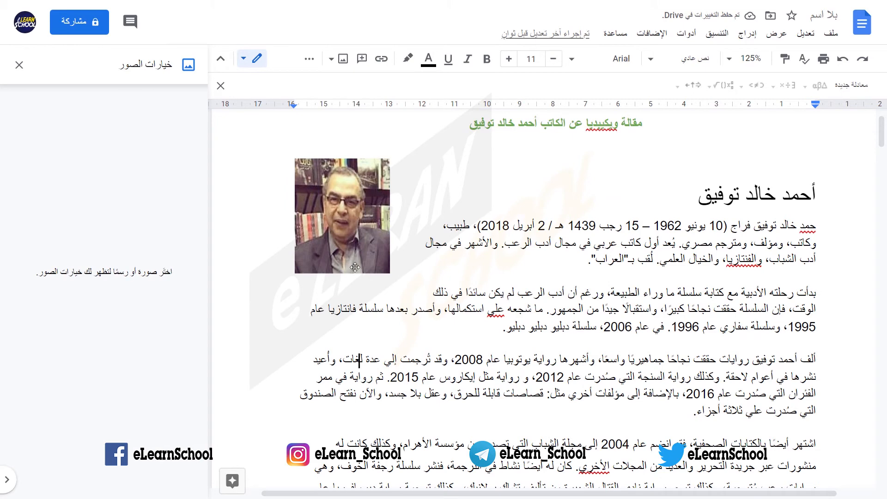
pyautogui.click(319, 233)
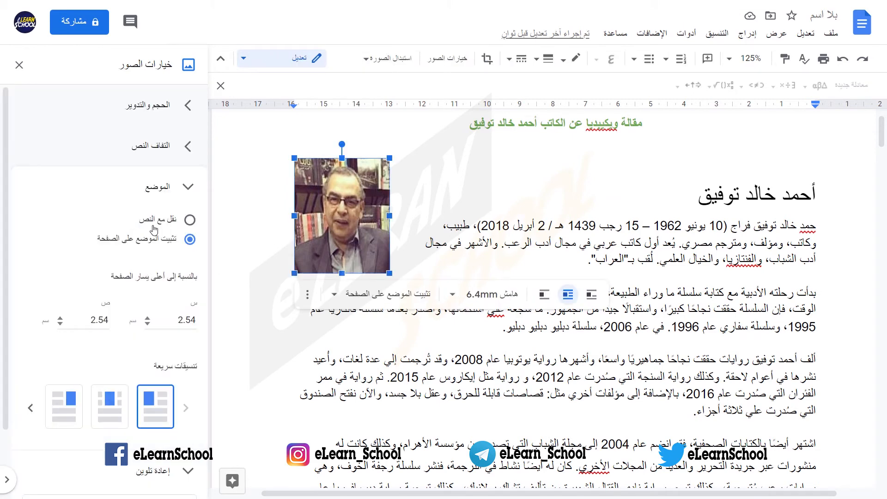
pyautogui.click(190, 220)
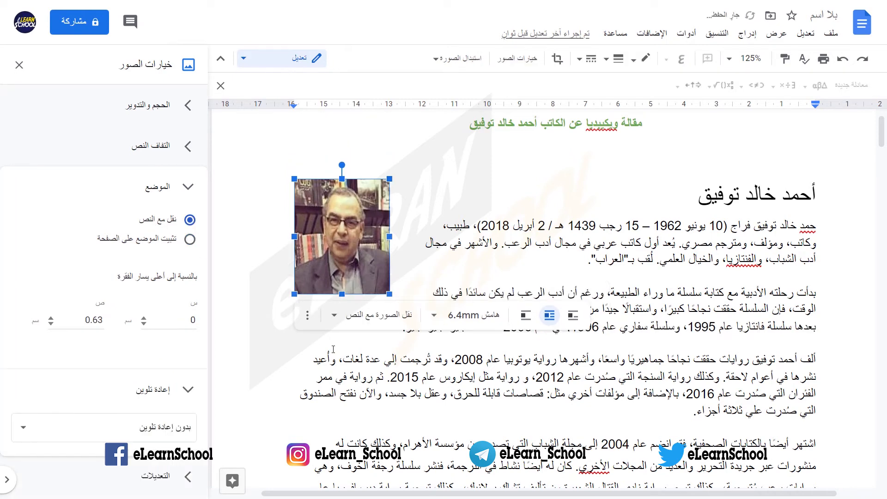
pyautogui.hotkey('ctrl', 'z')
pyautogui.hotkey('ctrl', 'z')
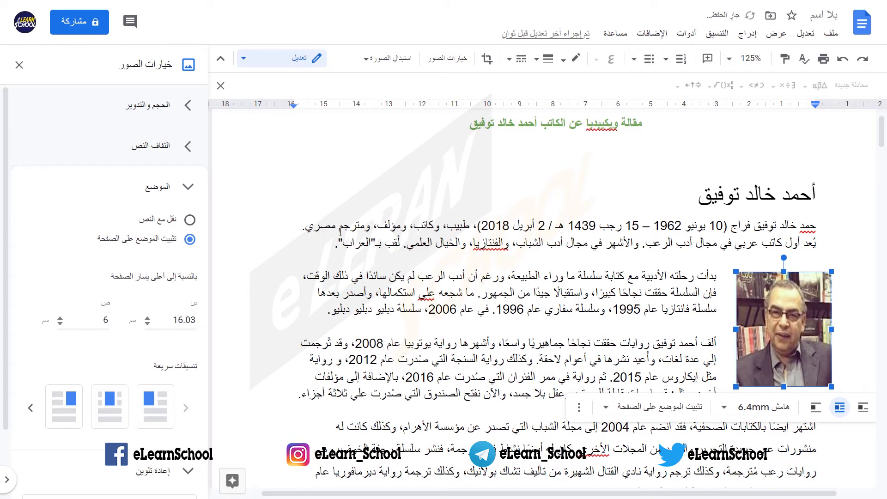
# - Insert five blank lines between the article heading and the first paragraph while the portrait is fixed on the page
pyautogui.click(822, 233)
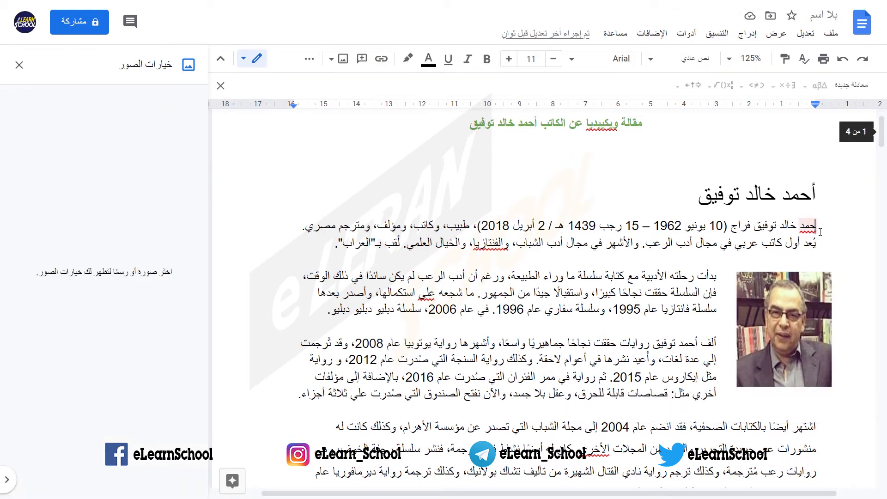
pyautogui.press('Right')
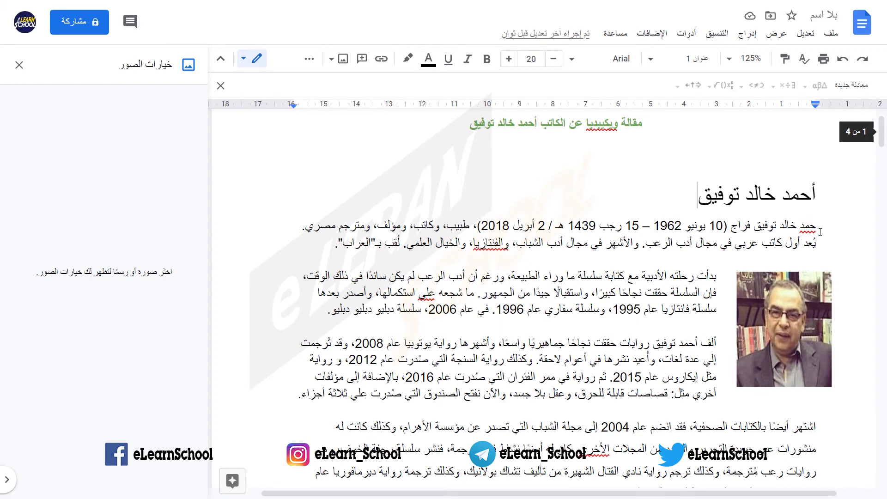
pyautogui.press('Return')
pyautogui.press('Return')
pyautogui.press('Return')
pyautogui.press('Return')
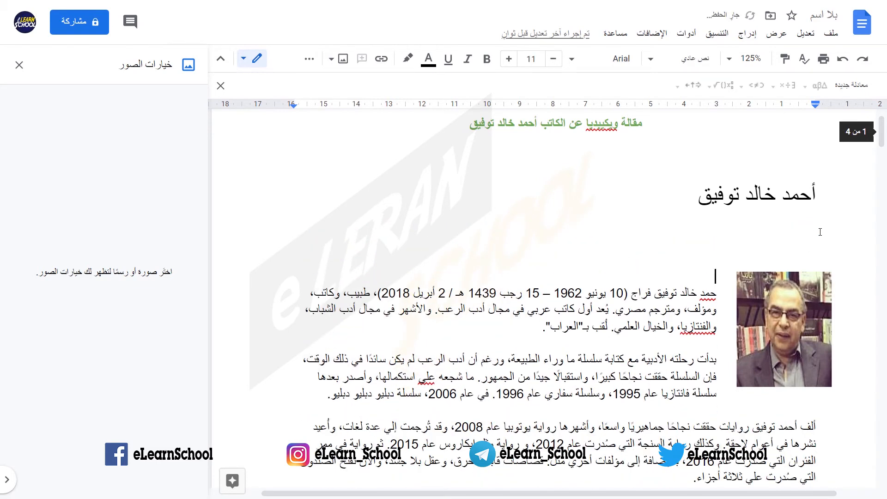
pyautogui.press('Return')
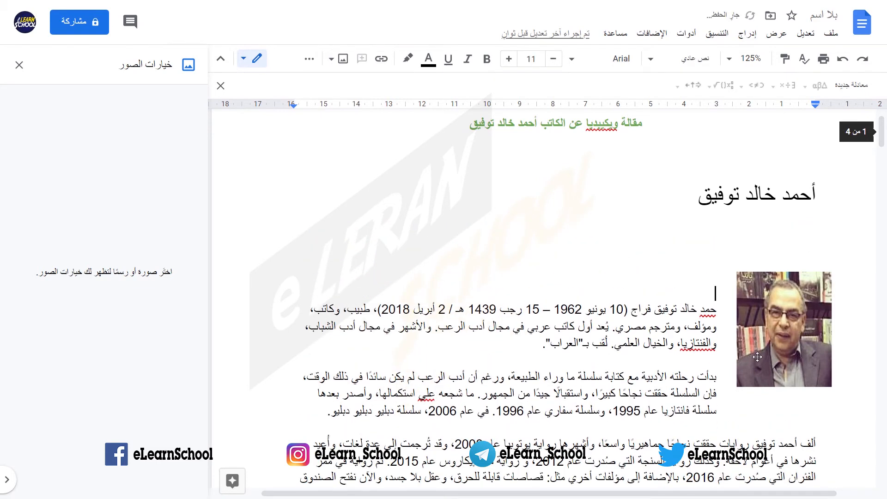
# - Set the portrait's position to move with the text
pyautogui.click(840, 368)
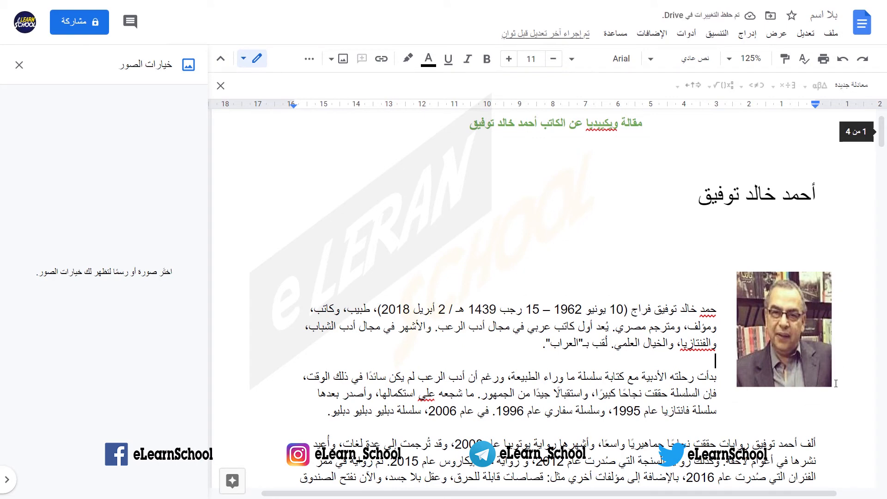
pyautogui.click(816, 355)
pyautogui.click(171, 219)
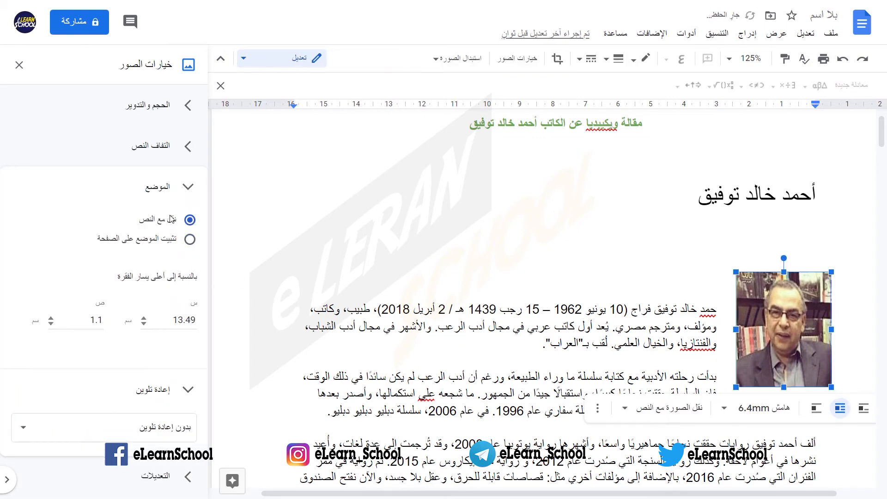
# - Add five more blank lines below the heading, above the portrait that moves with the text
pyautogui.click(716, 239)
pyautogui.press('Return')
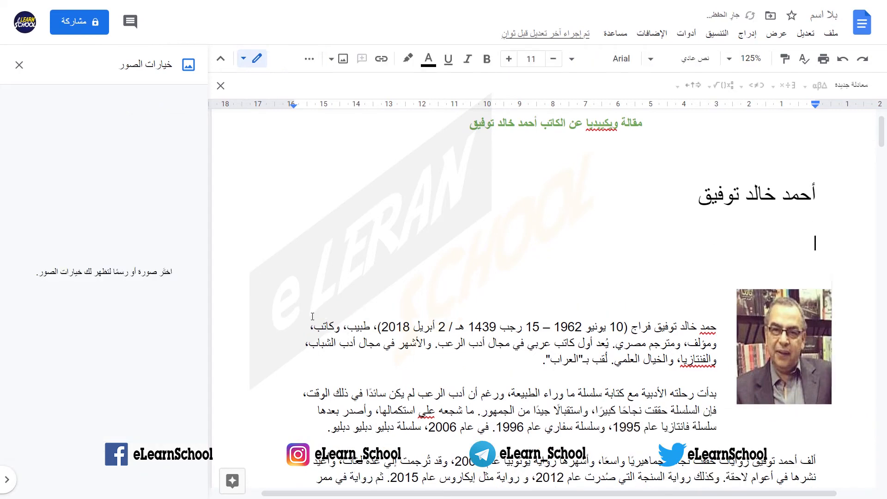
pyautogui.press('Return')
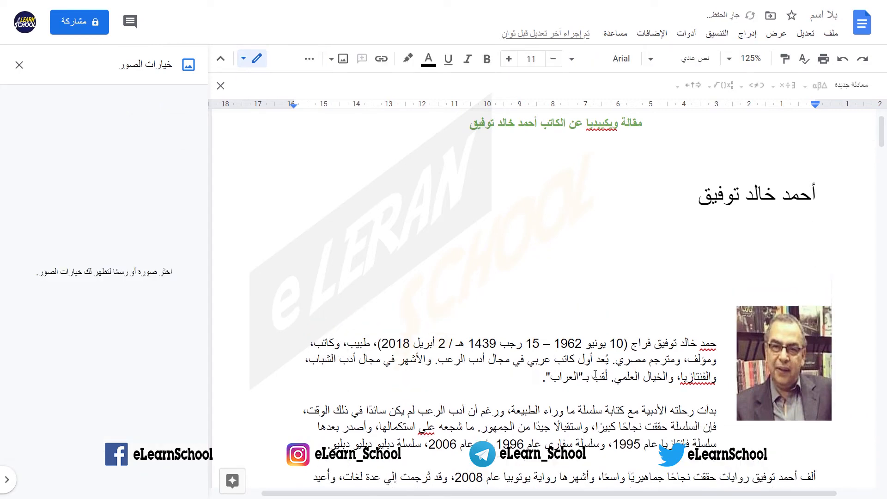
pyautogui.click(771, 349)
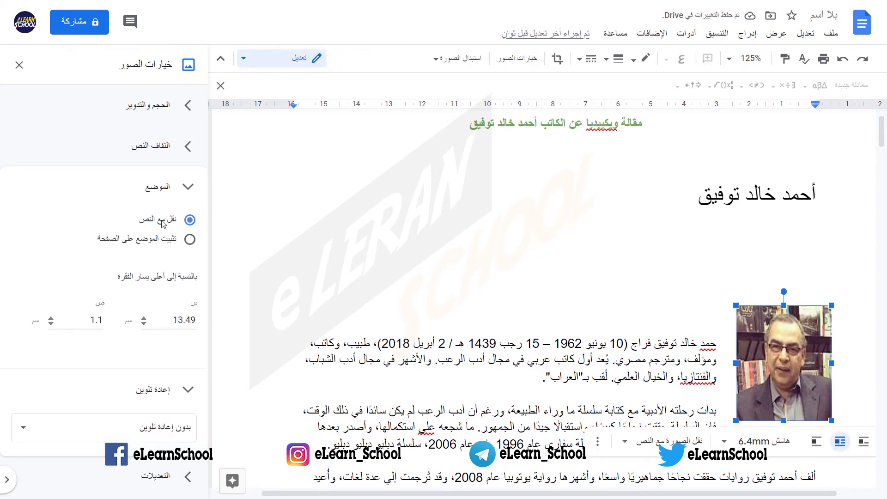
pyautogui.click(689, 258)
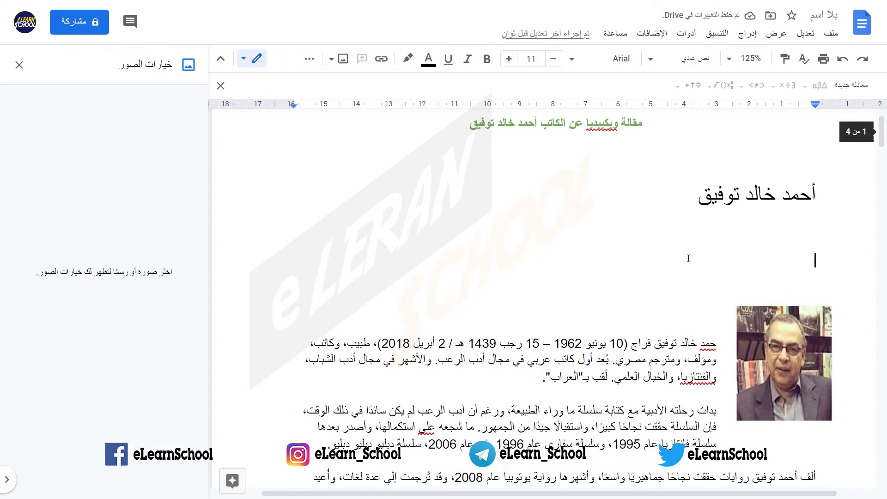
pyautogui.press('Return')
pyautogui.press('Return')
pyautogui.press('Return')
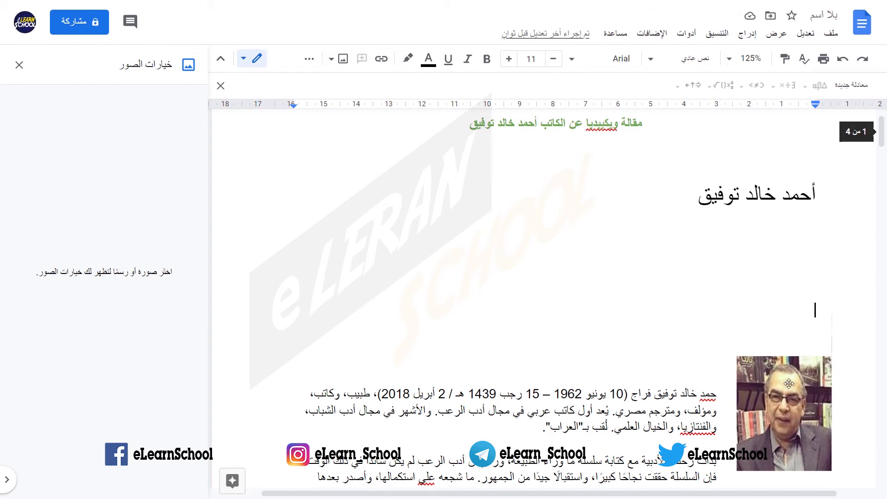
# - Delete the blank lines just added above the portrait and fix its position on the page again
pyautogui.press('BackSpace')
pyautogui.press('BackSpace')
pyautogui.press('BackSpace')
pyautogui.press('BackSpace')
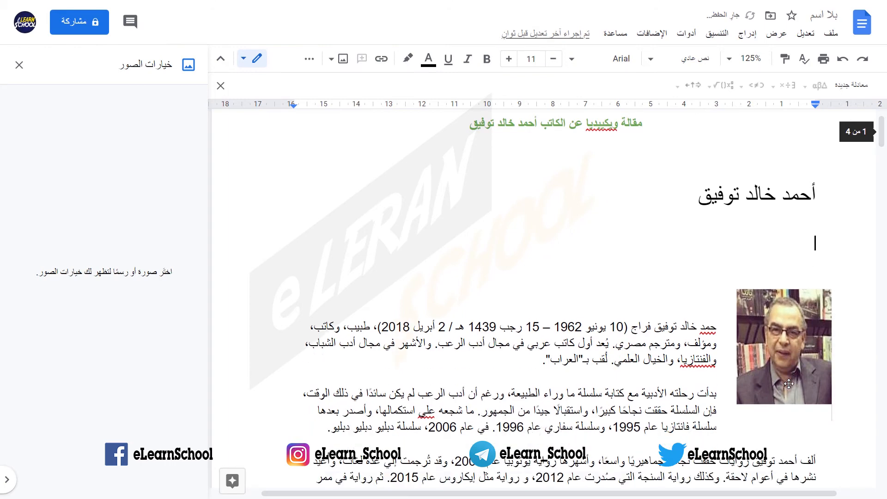
pyautogui.click(789, 384)
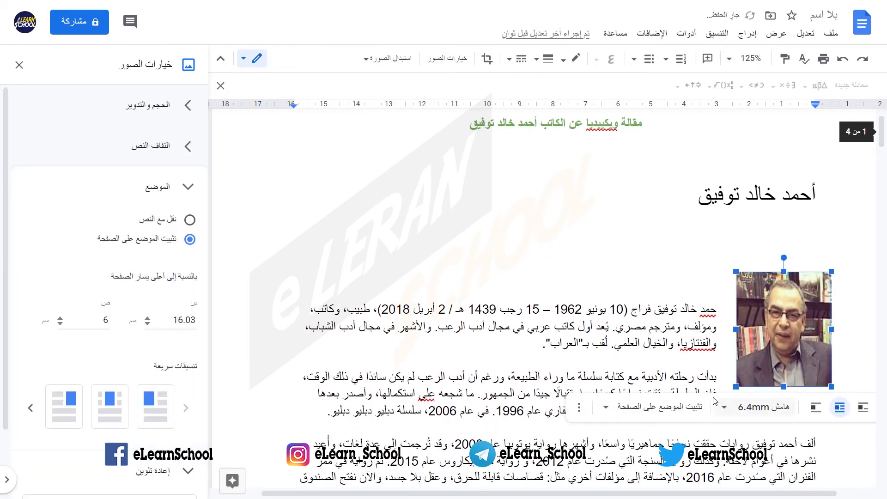
# - Delete the five remaining blank lines between the article heading and the first paragraph
pyautogui.click(636, 299)
pyautogui.press('BackSpace')
pyautogui.press('BackSpace')
pyautogui.press('BackSpace')
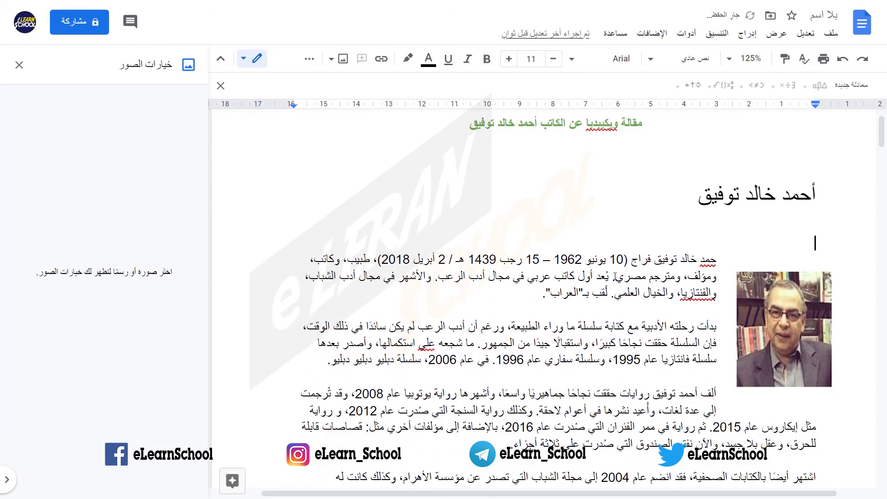
pyautogui.press('BackSpace')
pyautogui.press('BackSpace')
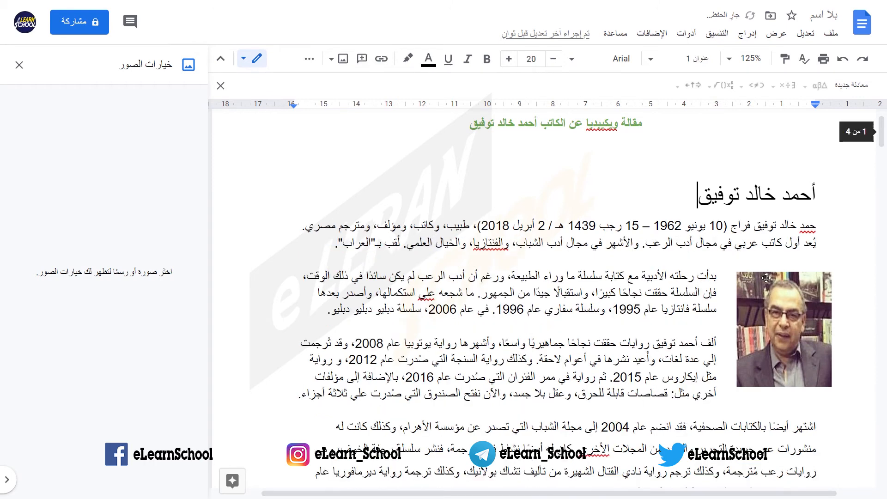
# - Apply the top-left quick layout to the portrait, and switch it to the middle-left layout at 2.54 cm by 13.09 cm
pyautogui.click(765, 315)
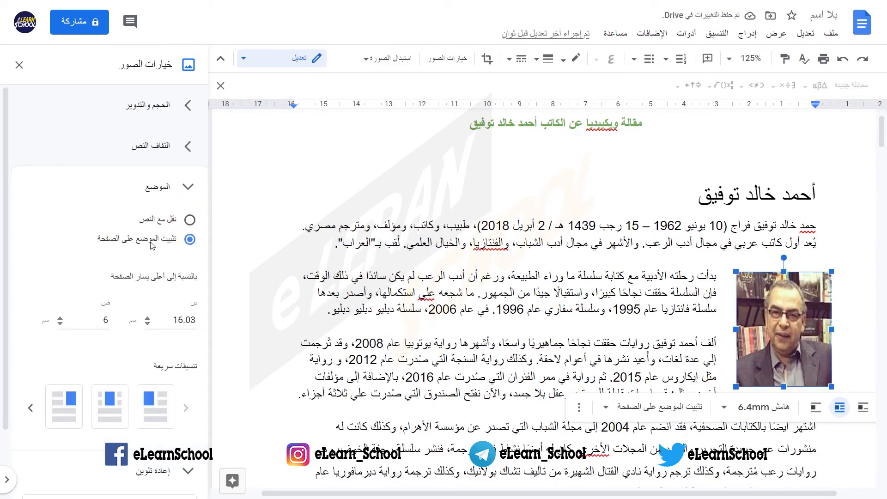
pyautogui.click(30, 410)
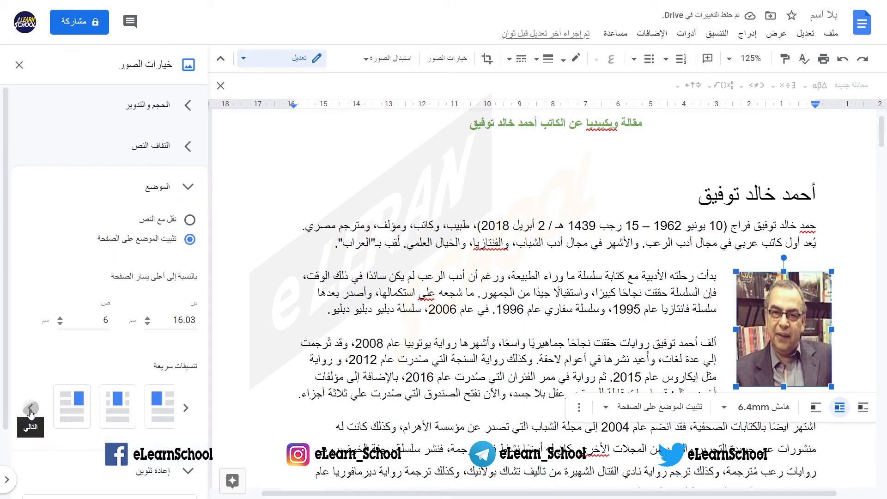
pyautogui.click(186, 408)
pyautogui.click(155, 411)
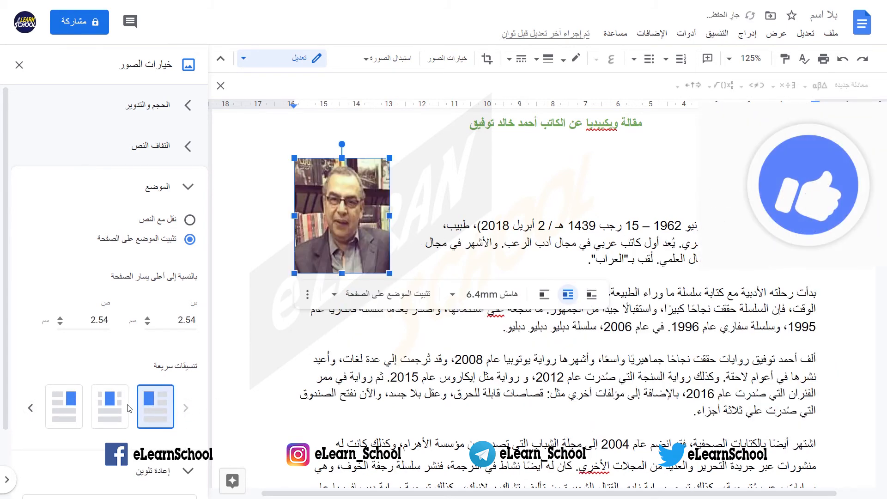
pyautogui.click(32, 409)
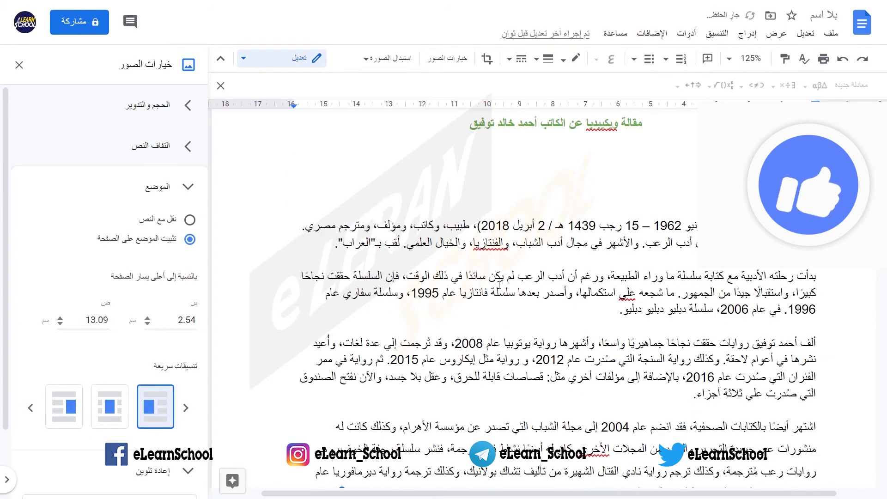
# - Add fifteen blank lines after the paragraph about his 2008–2016 novels, above the portrait fixed on the page
pyautogui.scroll(-6, 520, 274)
pyautogui.scroll(2, 586, 231)
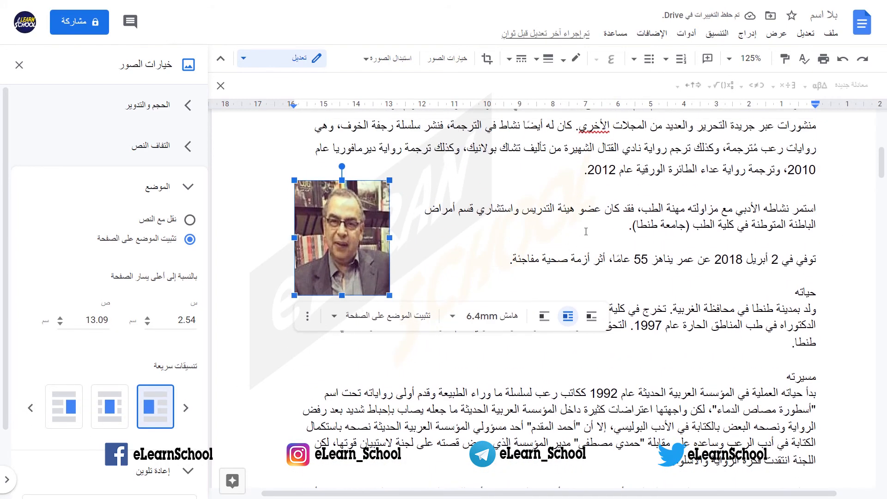
pyautogui.scroll(5, 592, 197)
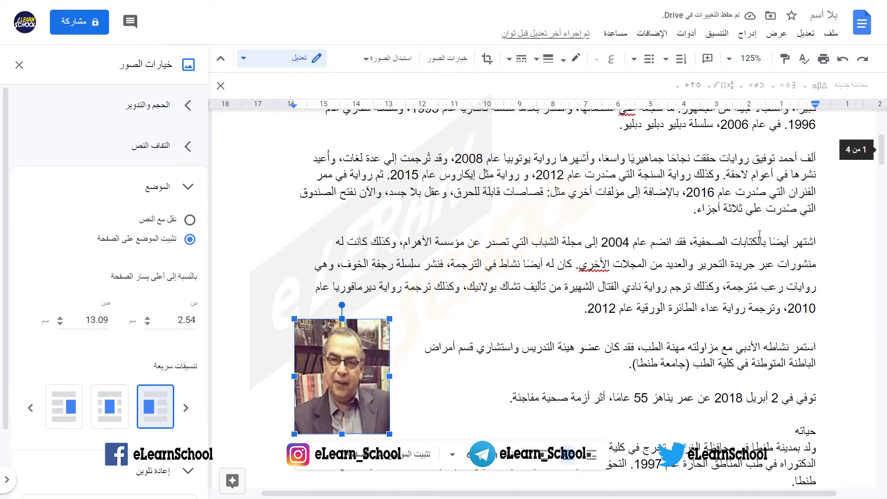
pyautogui.click(682, 207)
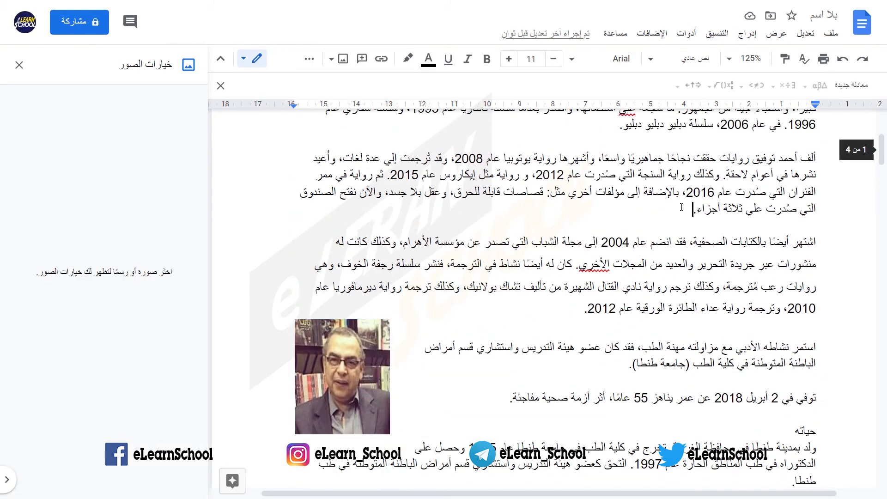
pyautogui.press('Return')
pyautogui.press('Return')
pyautogui.press('Return')
pyautogui.press('Return')
pyautogui.press('Return')
pyautogui.press('Return')
pyautogui.press('Return')
pyautogui.press('Return')
pyautogui.press('Return')
pyautogui.press('Return')
pyautogui.press('Return')
pyautogui.press('Return')
pyautogui.press('Return')
pyautogui.press('Return')
pyautogui.press('Return')
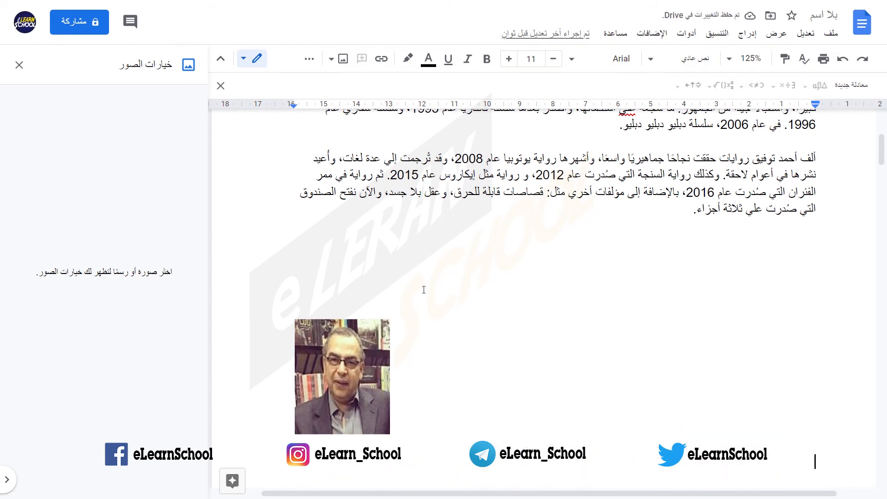
pyautogui.scroll(-3, 372, 362)
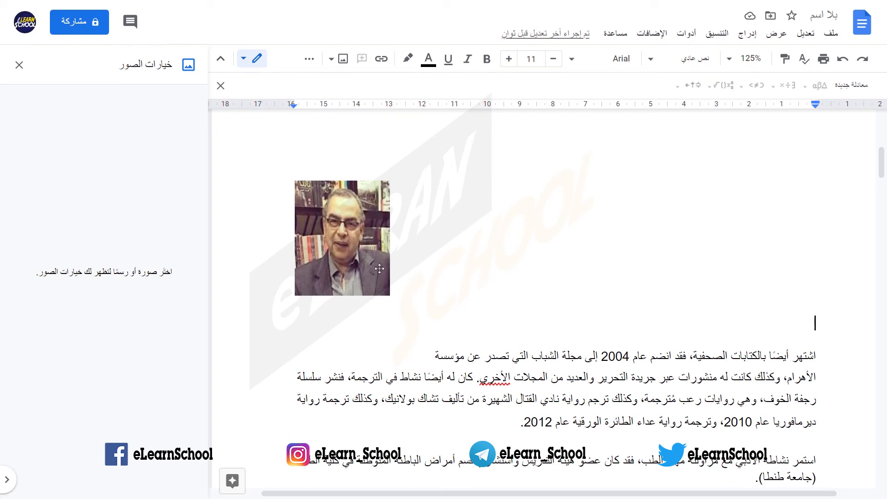
pyautogui.scroll(5, 380, 268)
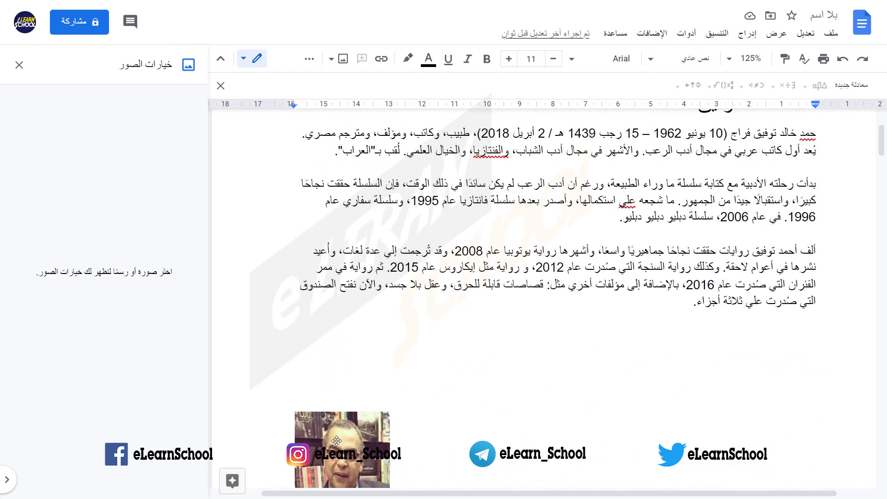
pyautogui.scroll(3, 342, 436)
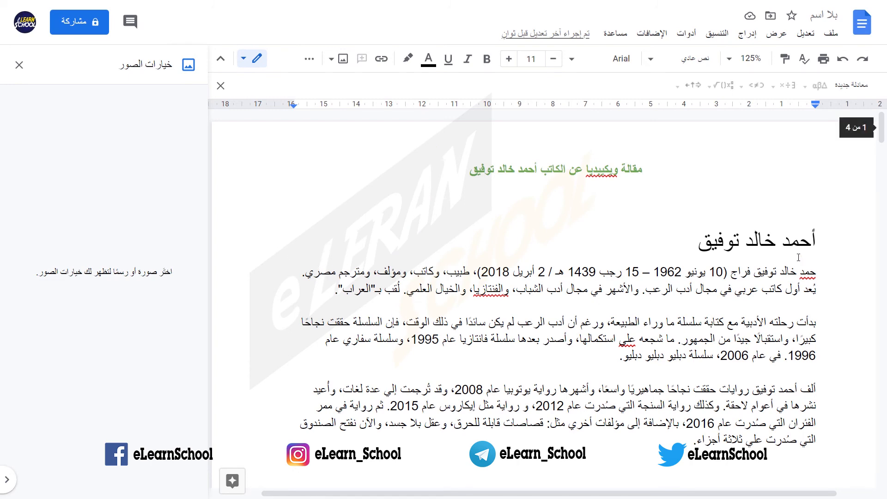
# - Delete the fifteen blank lines just added between the novels paragraph and the paragraph on his press writing
pyautogui.scroll(-9, 351, 273)
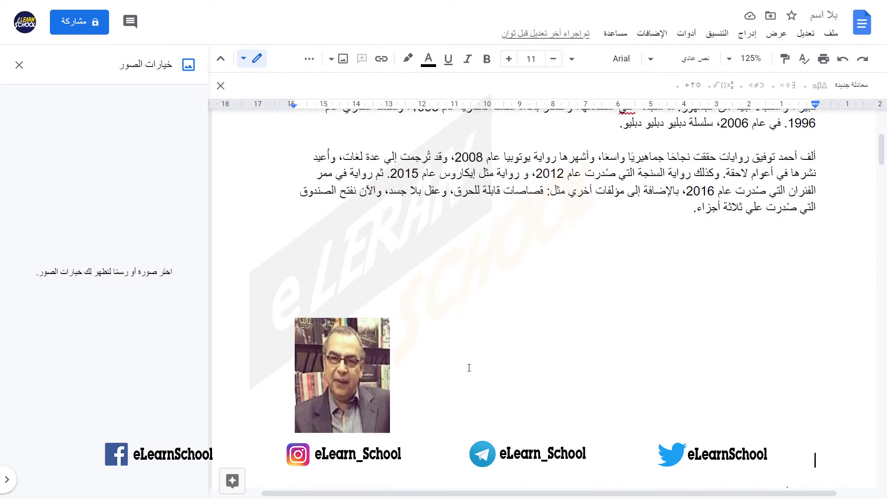
pyautogui.press('BackSpace')
pyautogui.press('BackSpace')
pyautogui.press('BackSpace')
pyautogui.press('BackSpace')
pyautogui.press('BackSpace')
pyautogui.press('BackSpace')
pyautogui.press('BackSpace')
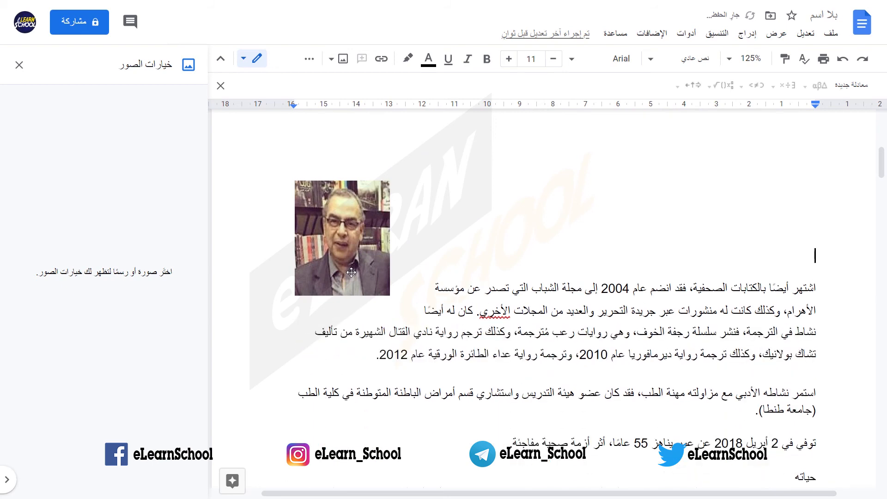
pyautogui.press('BackSpace')
pyautogui.scroll(2, 422, 343)
pyautogui.press('BackSpace')
pyautogui.press('BackSpace')
pyautogui.press('BackSpace')
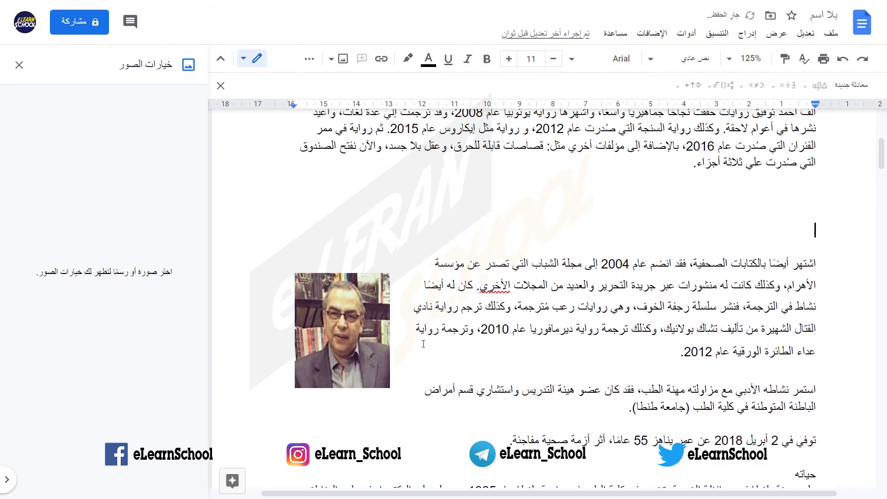
pyautogui.press('BackSpace')
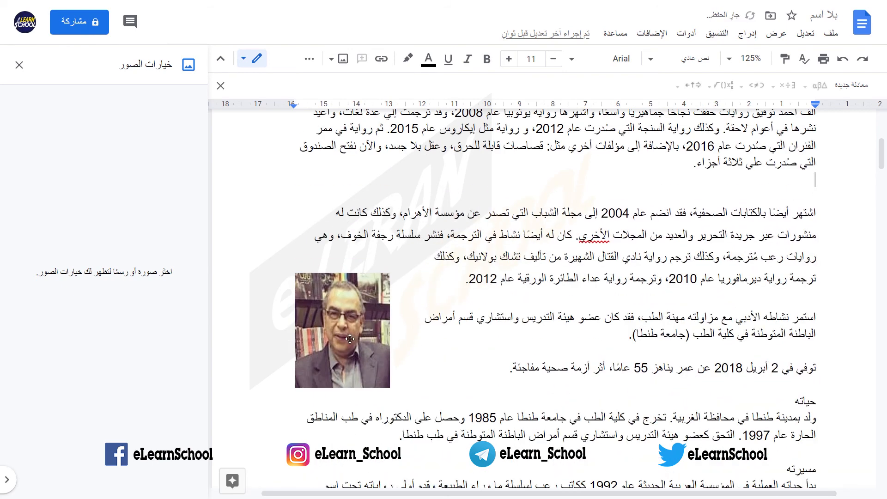
pyautogui.press('BackSpace')
# - Recolor the portrait with the grayscale (التدرج الرمادي) preset in its image options
pyautogui.click(330, 333)
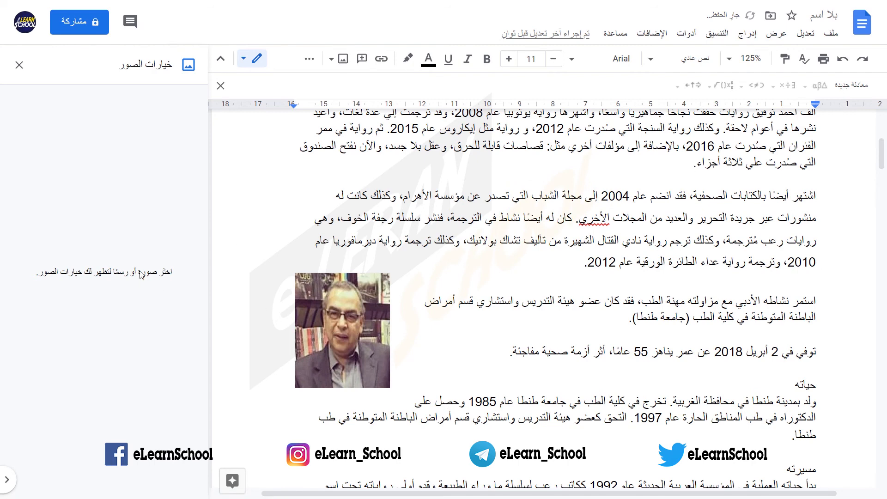
pyautogui.click(158, 187)
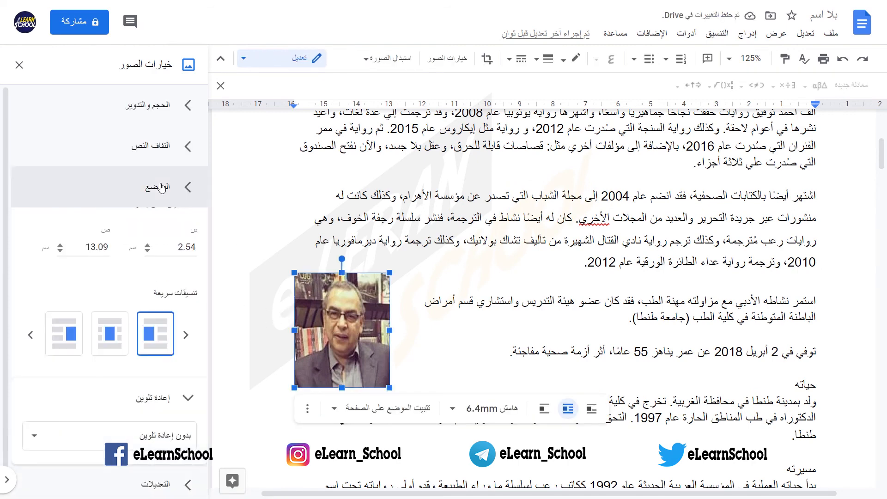
pyautogui.click(145, 228)
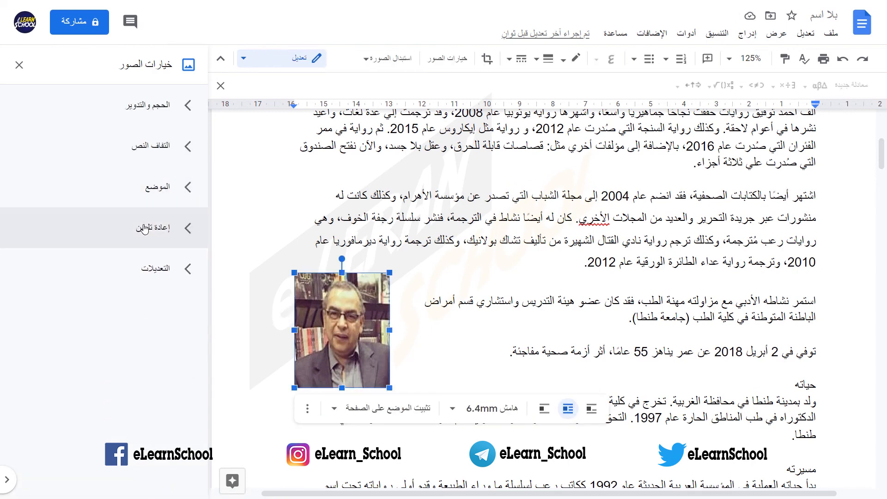
pyautogui.click(86, 276)
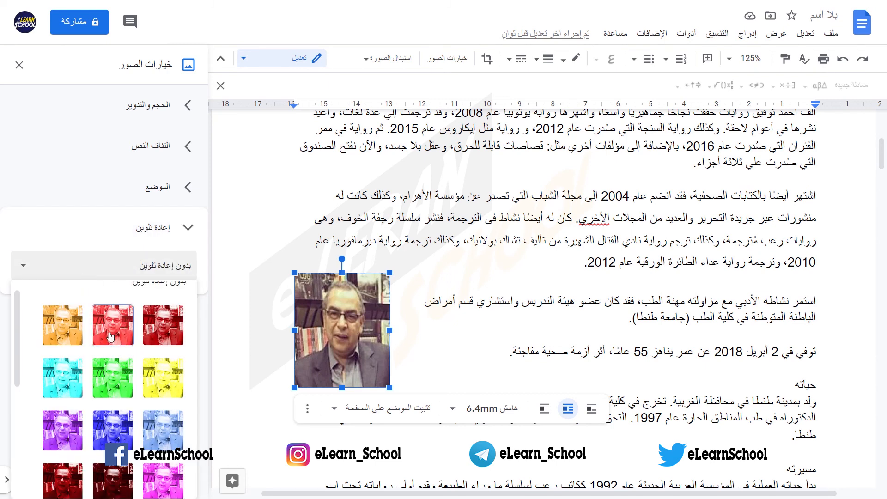
pyautogui.scroll(-3, 115, 353)
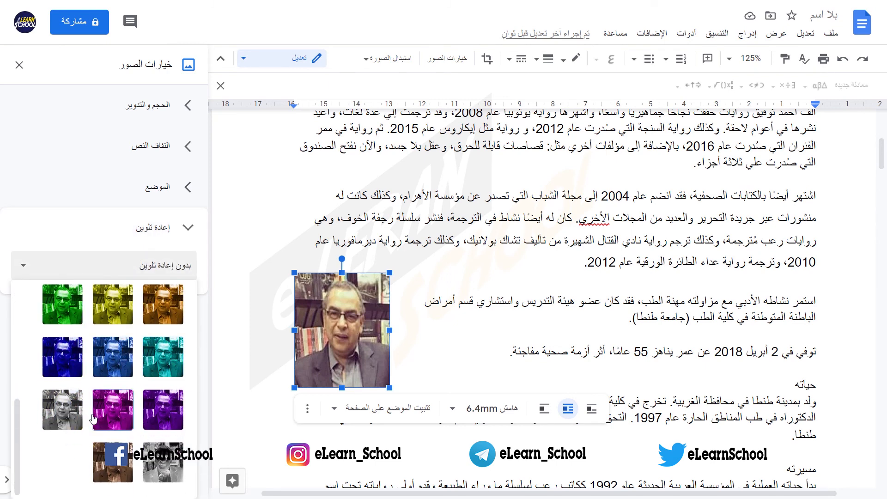
pyautogui.click(68, 414)
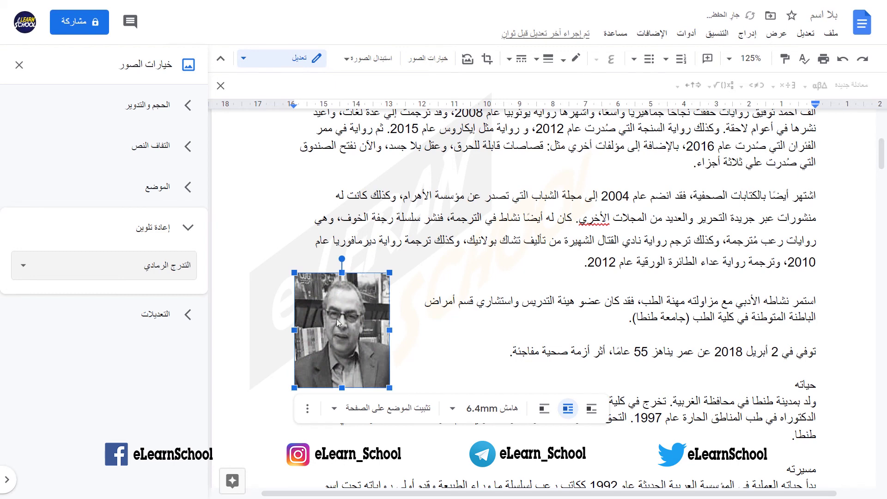
# - Open the portrait's adjustment settings for transparency, brightness and contrast, and reset them to their defaults
pyautogui.click(139, 322)
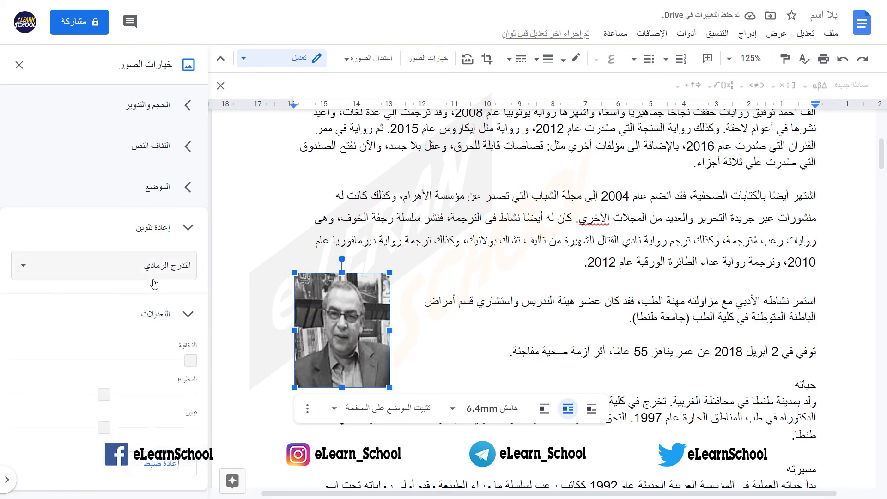
pyautogui.scroll(-2, 225, 431)
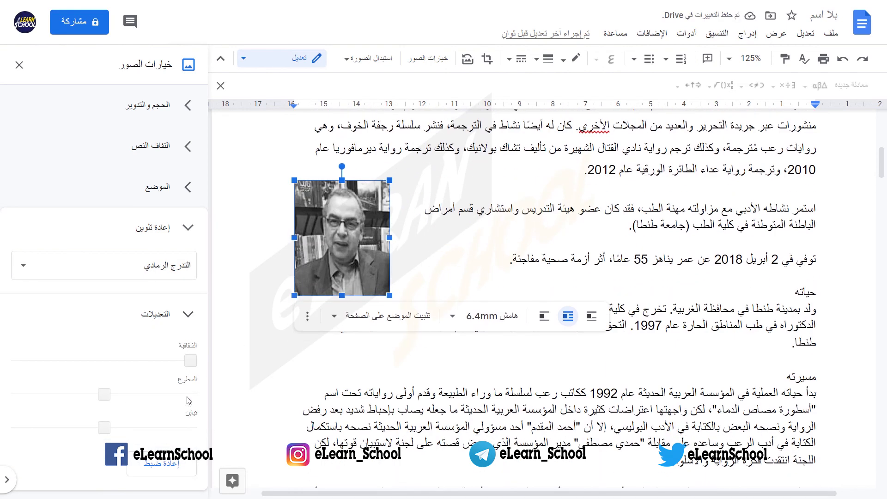
pyautogui.click(195, 364)
pyautogui.click(180, 461)
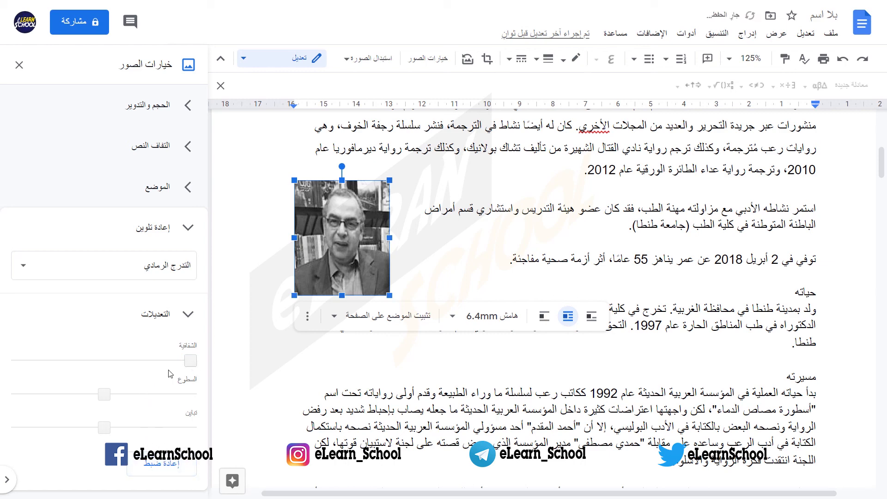
# - Show the collapsed side panel, and slightly raise the portrait's brightness while slightly lowering its contrast
pyautogui.click(5, 485)
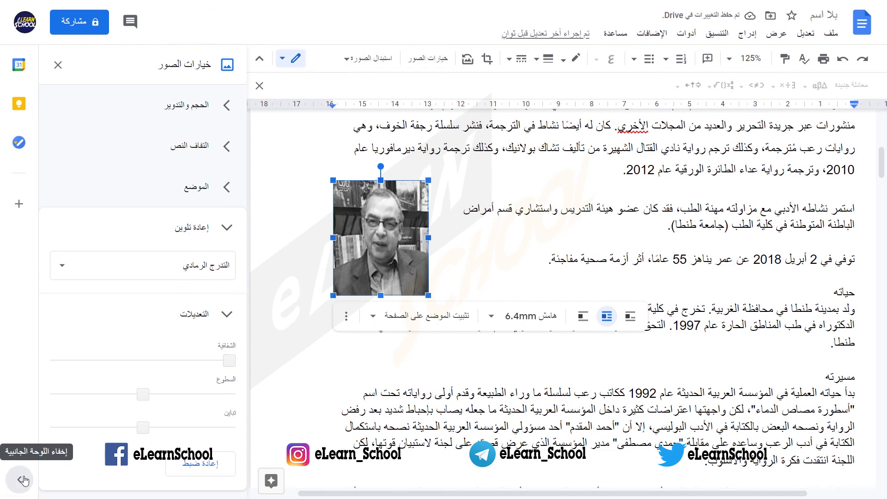
pyautogui.moveTo(143, 394); pyautogui.dragTo(133, 425)
pyautogui.moveTo(133, 394); pyautogui.dragTo(146, 394)
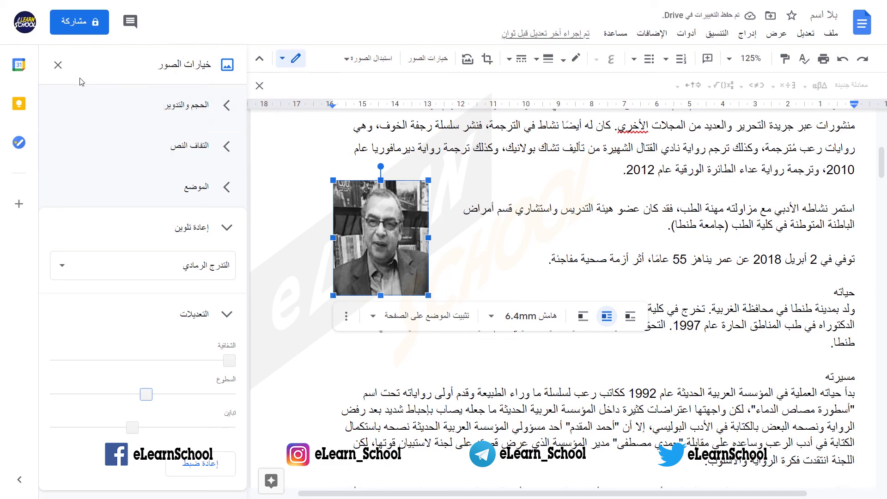
# - Close the image options, deselect the portrait and look over the article with the grayscale picture
pyautogui.click(58, 65)
pyautogui.scroll(3, 401, 273)
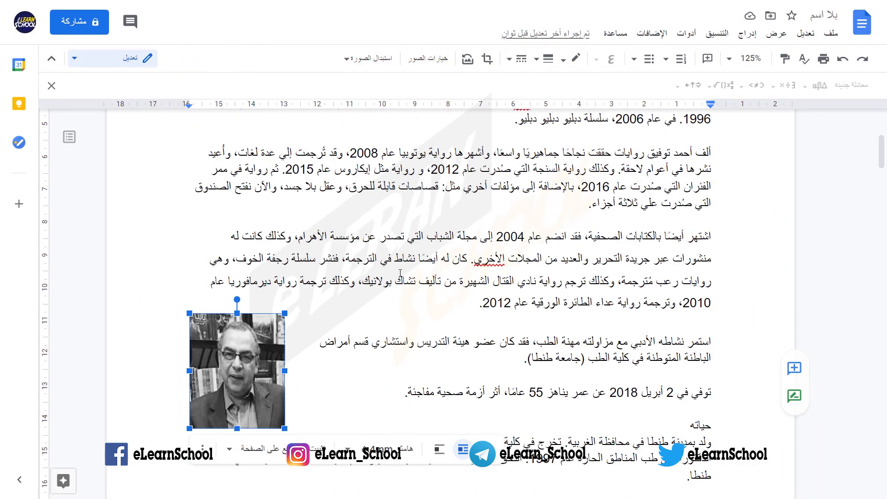
pyautogui.scroll(-3, 401, 273)
pyautogui.click(402, 272)
pyautogui.scroll(8, 403, 272)
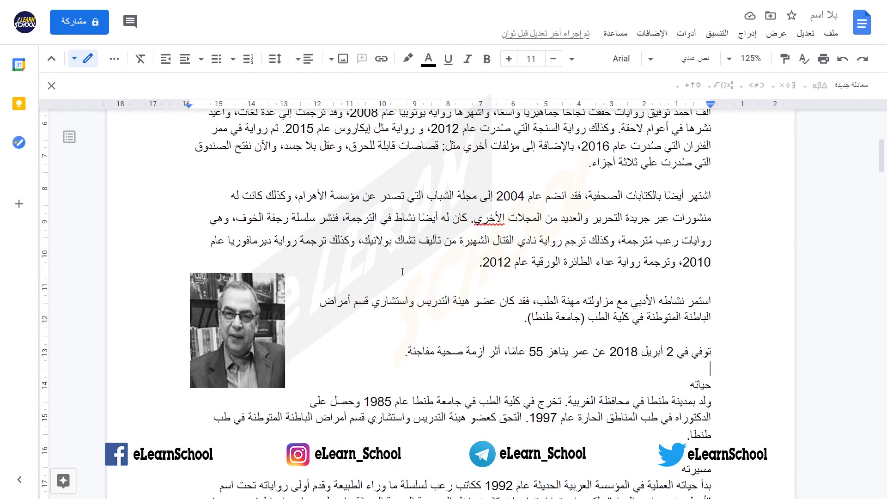
pyautogui.scroll(-15, 402, 272)
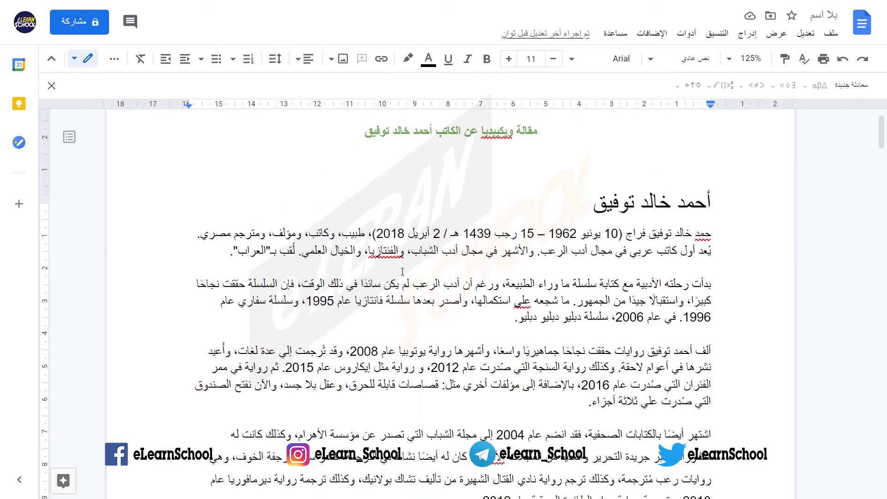
pyautogui.scroll(15, 402, 272)
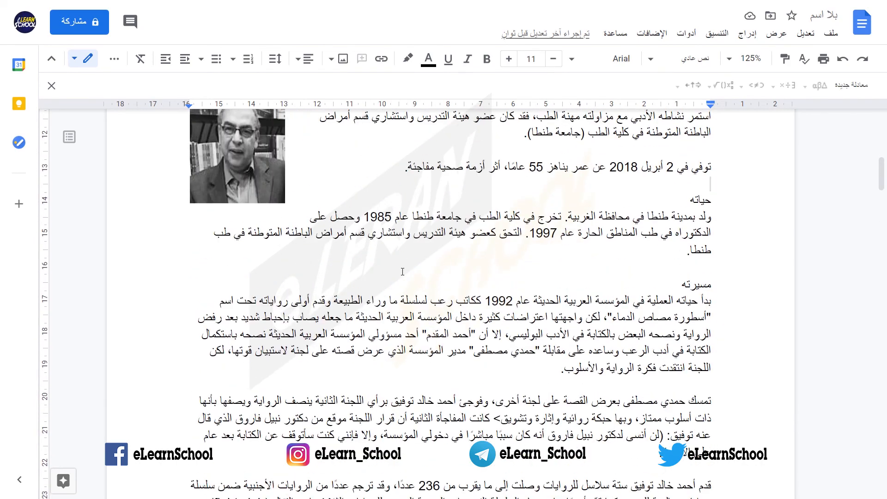